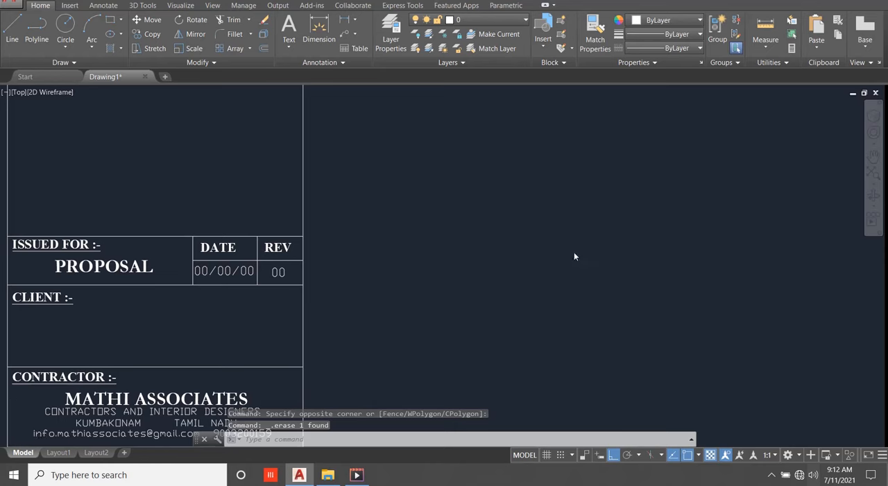
Erase the horizontal dimension above the top edge of the title block sheet in model space.
scroll(574, 256, down, 10)
scroll(520, 197, up, 4)
click(526, 283)
click(490, 244)
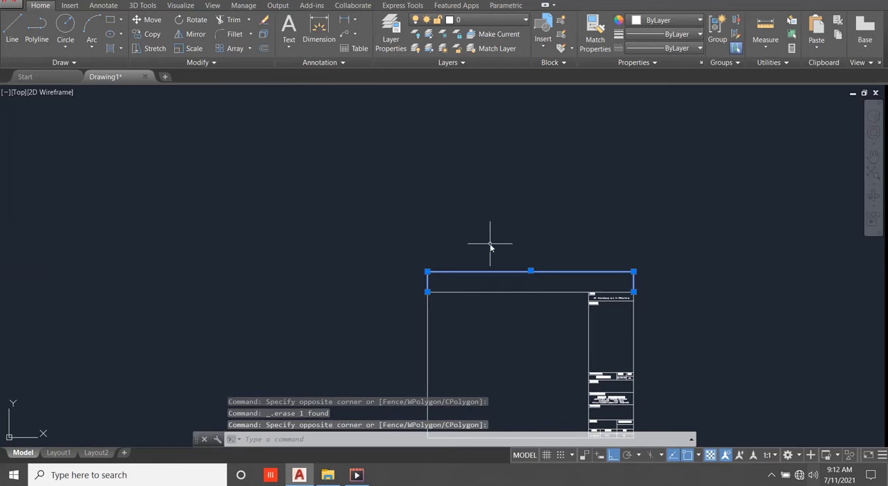
scroll(521, 201, down, 3)
key(Delete)
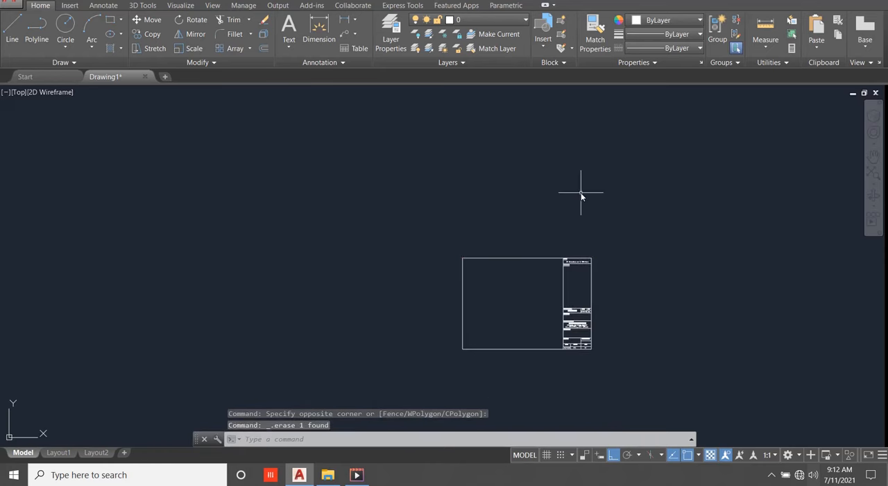
Switch to Layout1, dismiss its page setup manager and erase the default viewport.
scroll(555, 229, down, 1)
scroll(538, 236, up, 5)
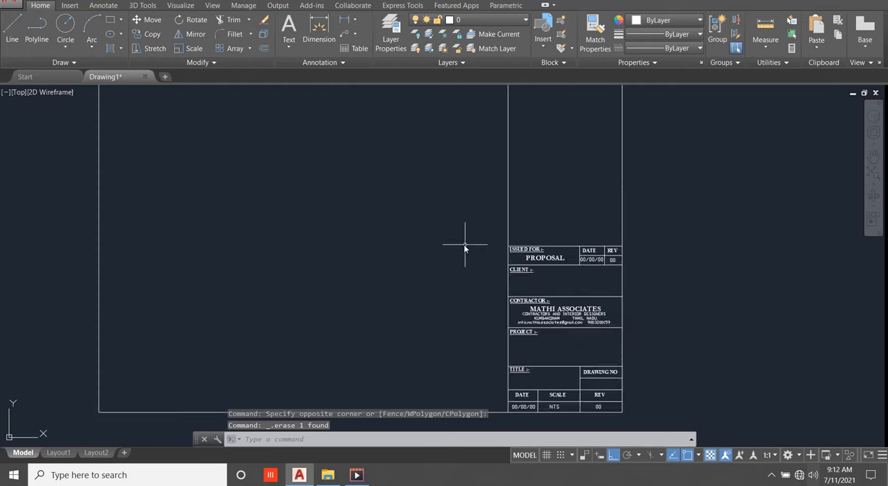
scroll(465, 247, down, 2)
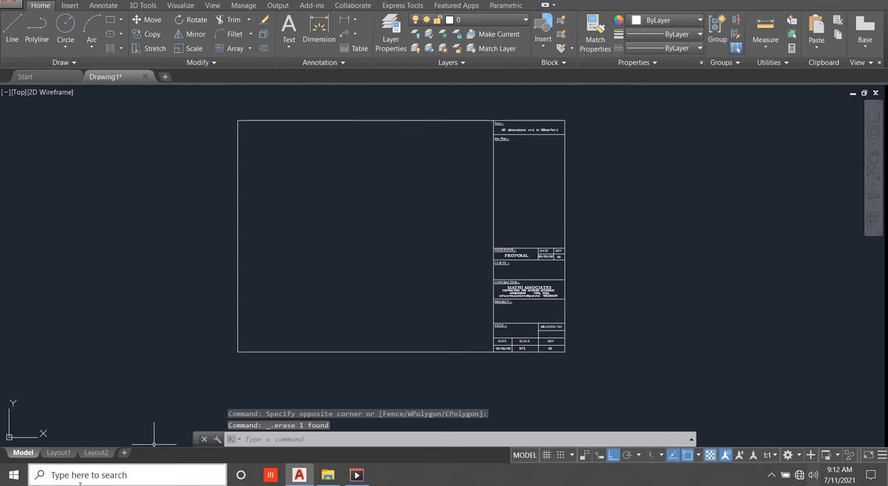
click(55, 454)
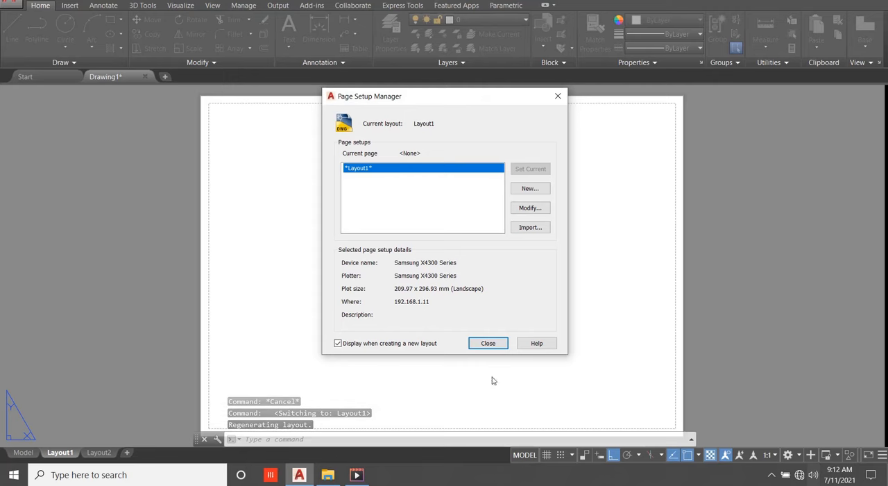
click(487, 342)
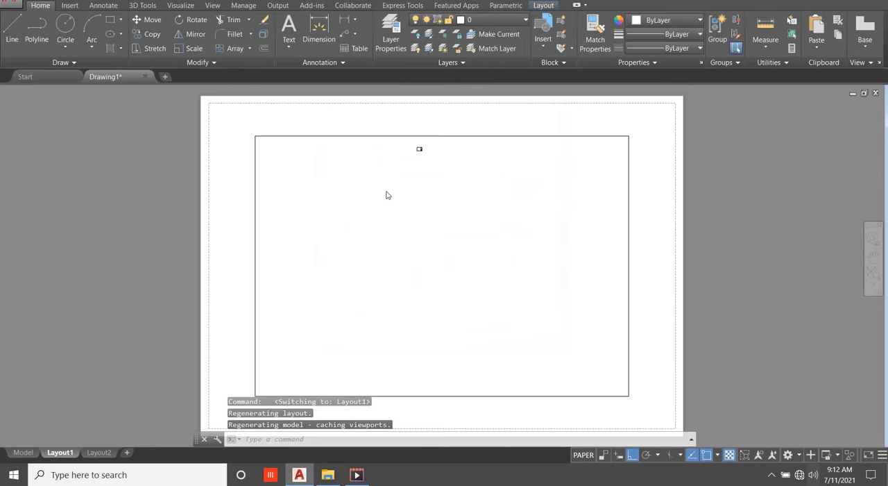
scroll(388, 194, down, 2)
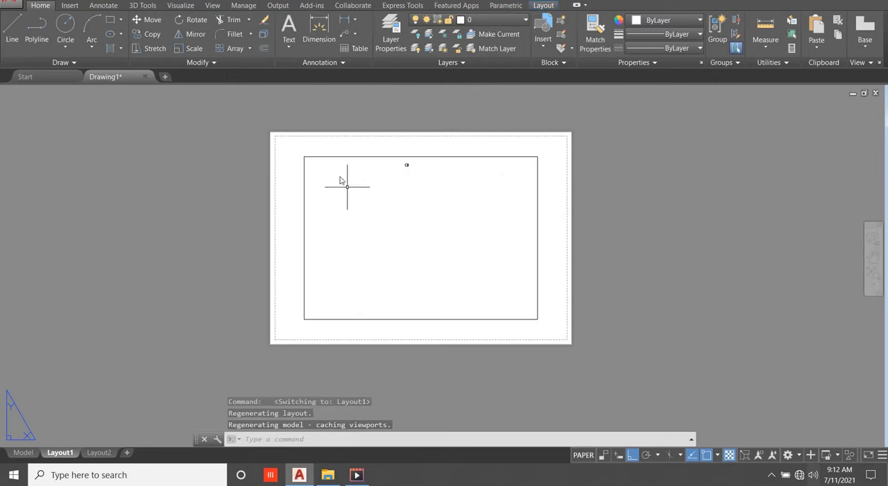
click(450, 157)
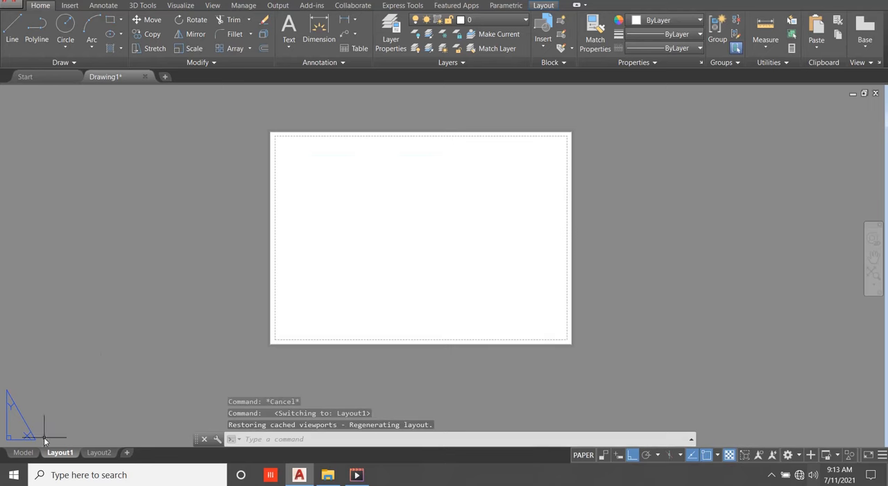
Modify Layout1's page setup to use None as the printer/plotter.
right_click(59, 452)
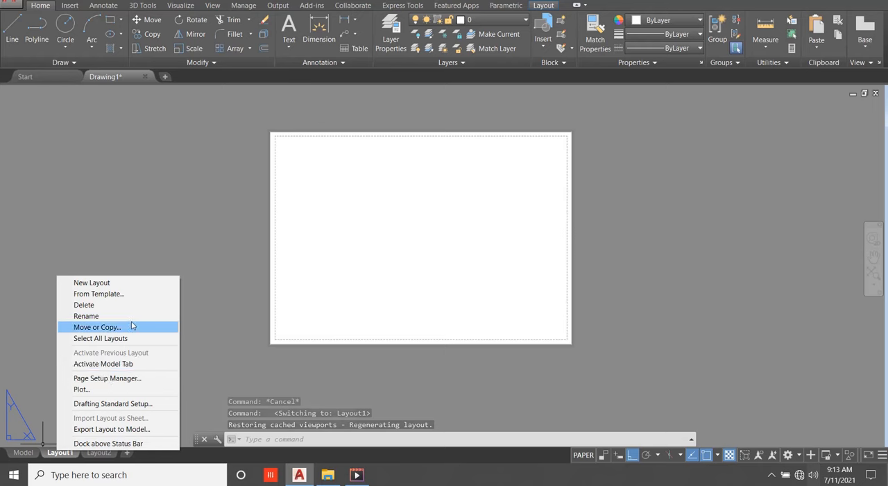
click(127, 379)
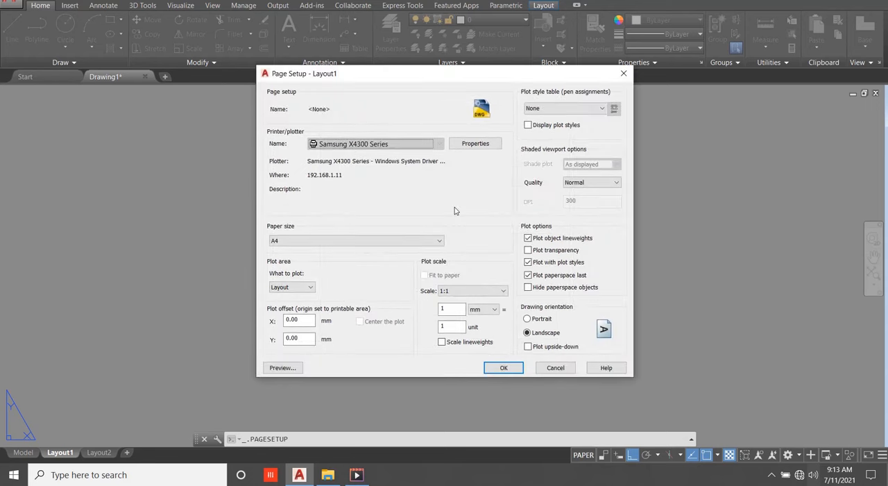
click(432, 144)
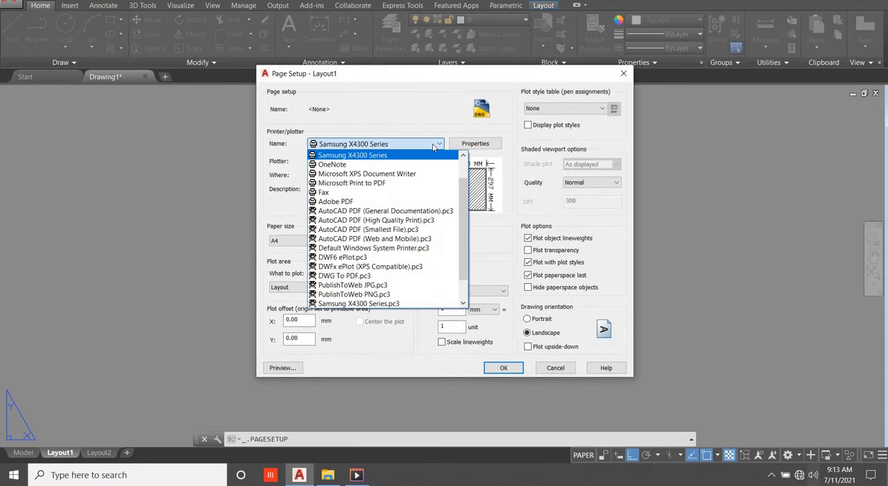
scroll(388, 162, up, 3)
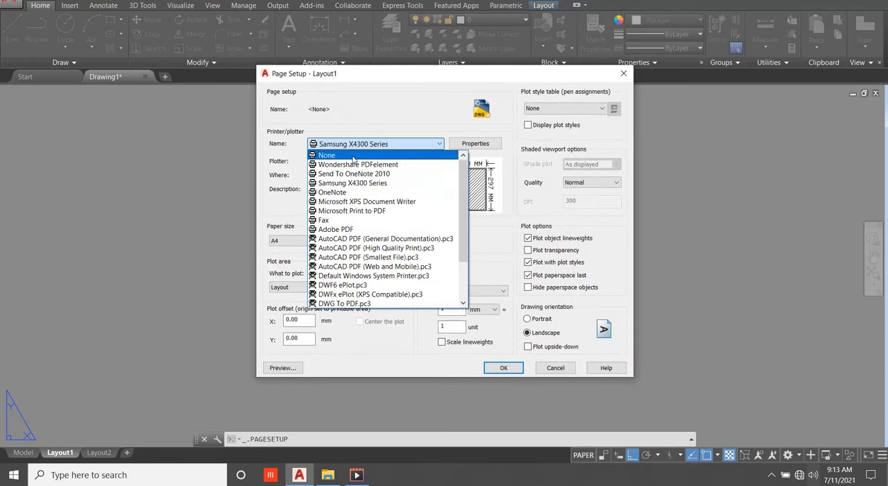
click(353, 157)
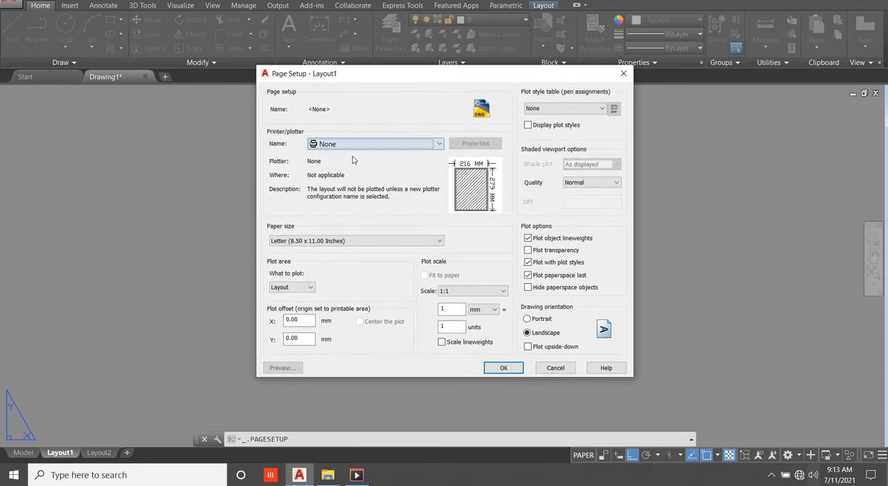
Set Layout1's paper size to ISO A3 (420.00 x 297.00 MM) and apply the page setup.
click(363, 241)
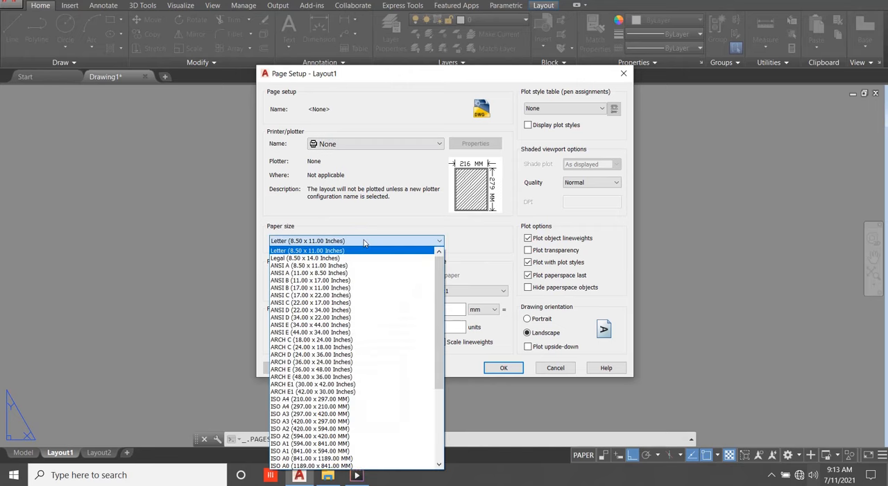
scroll(355, 296, down, 2)
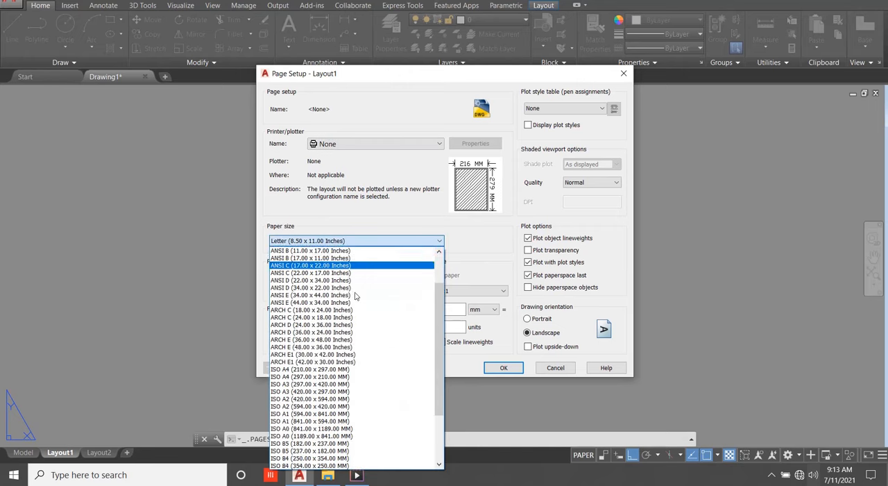
scroll(355, 296, down, 2)
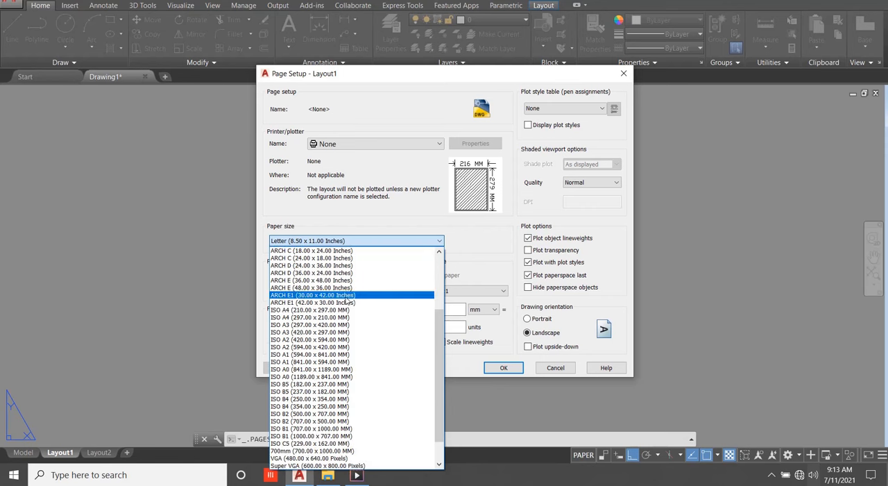
click(311, 333)
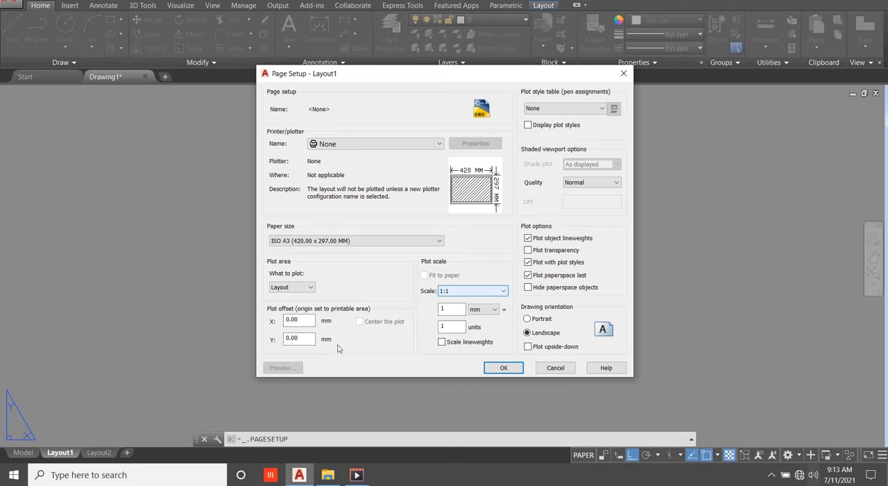
click(504, 368)
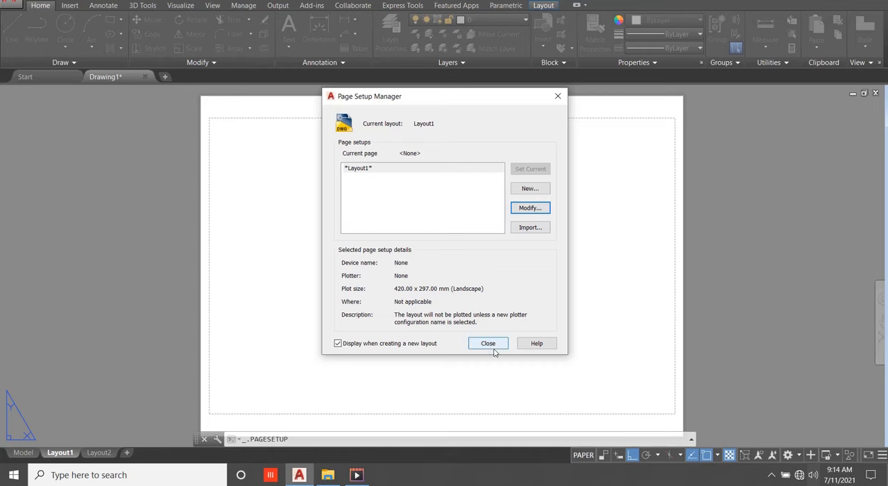
click(489, 344)
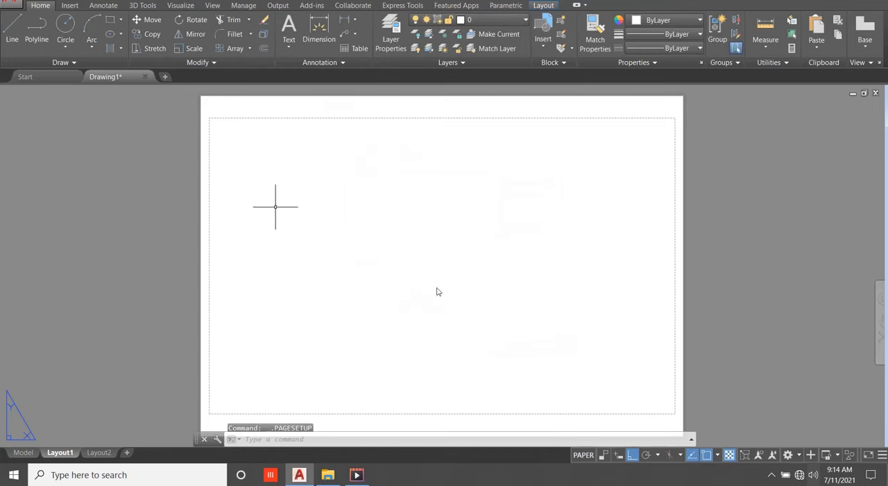
Copy the entire title block sheet from model space with its frame's lower-left corner as the base point.
click(24, 452)
scroll(260, 155, down, 1)
click(245, 152)
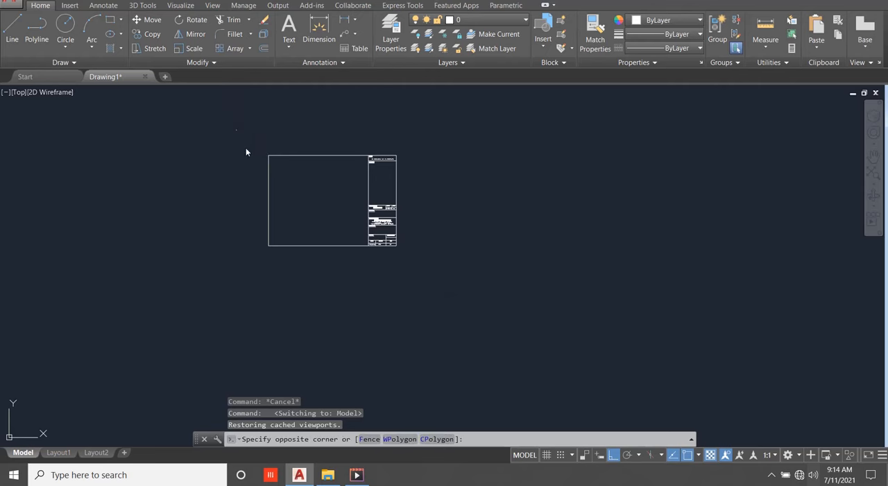
click(431, 294)
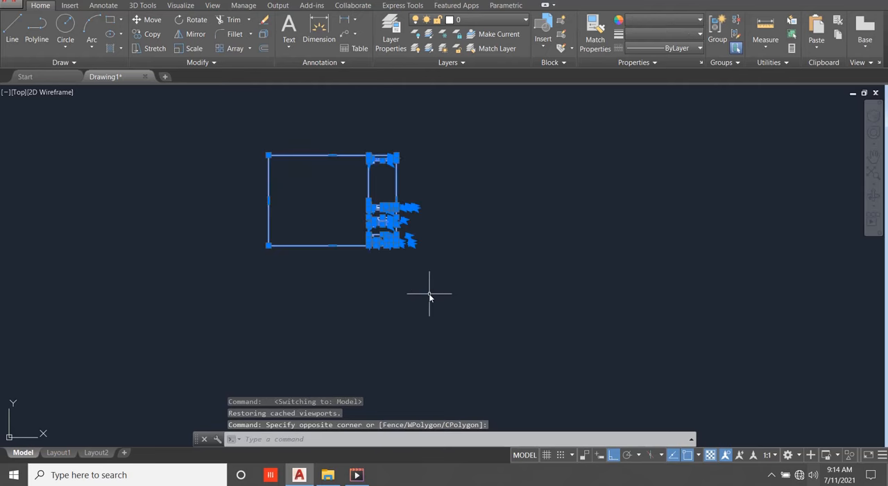
right_click(252, 240)
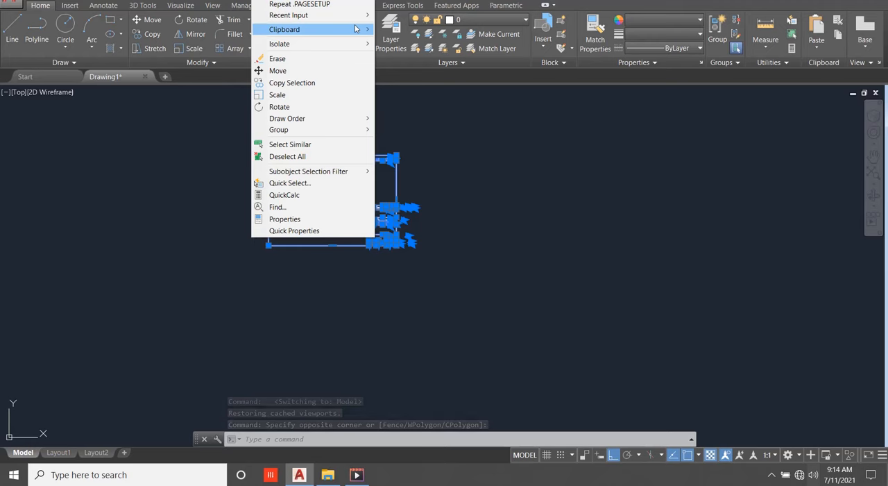
mouse_move(355, 28)
click(398, 55)
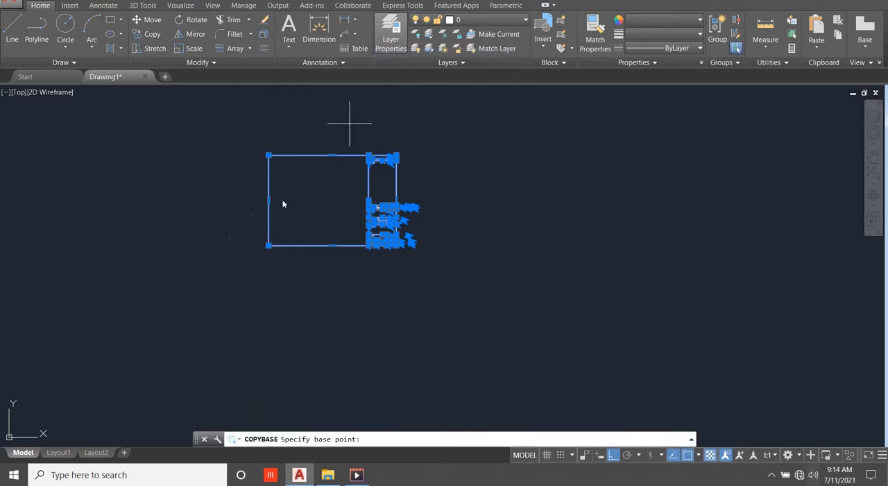
mouse_move(268, 245)
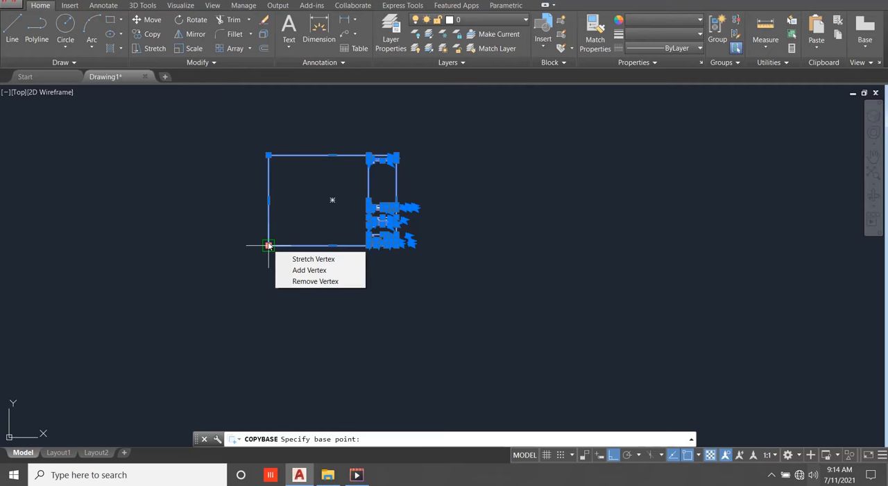
click(268, 245)
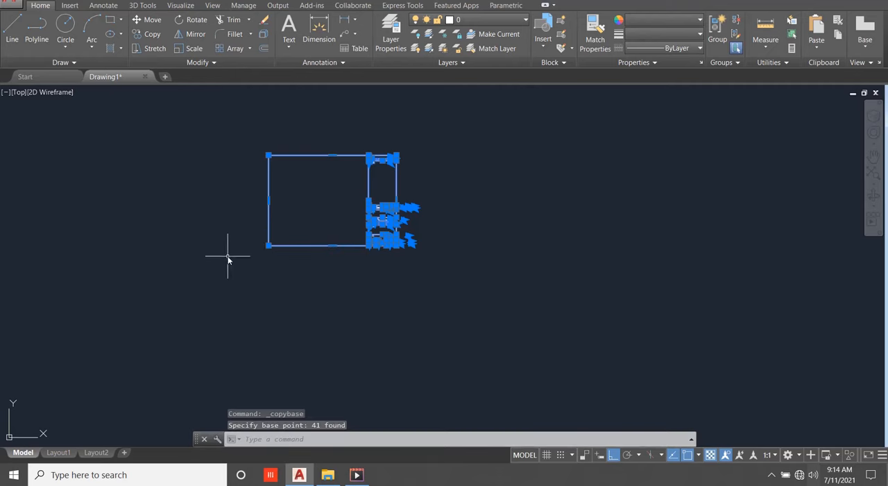
Paste the title block sheet into Layout1 at the lower-left corner of the paper.
click(59, 453)
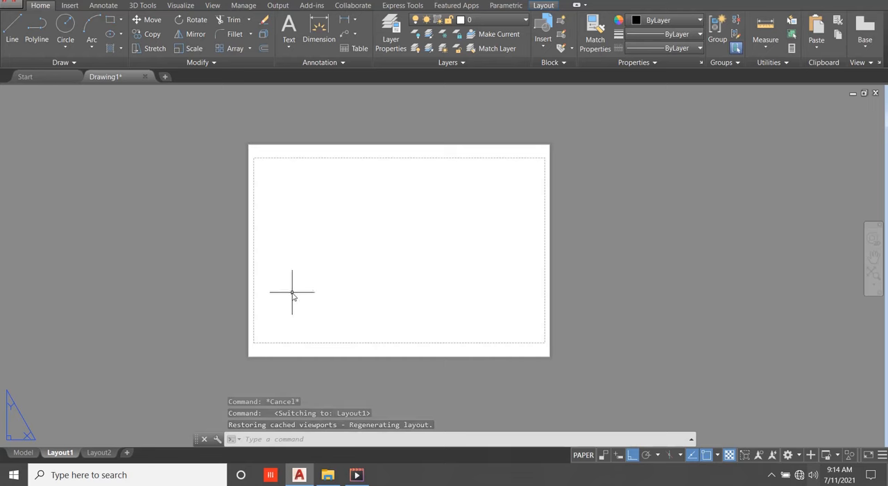
right_click(293, 299)
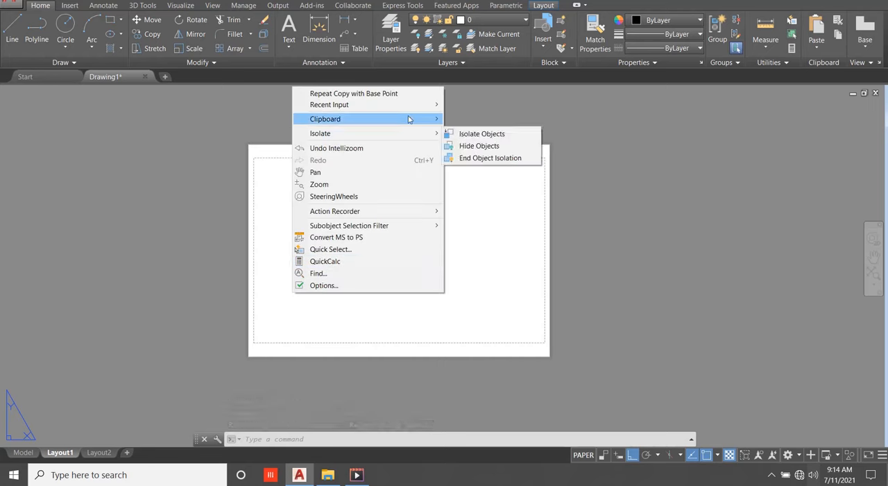
mouse_move(410, 119)
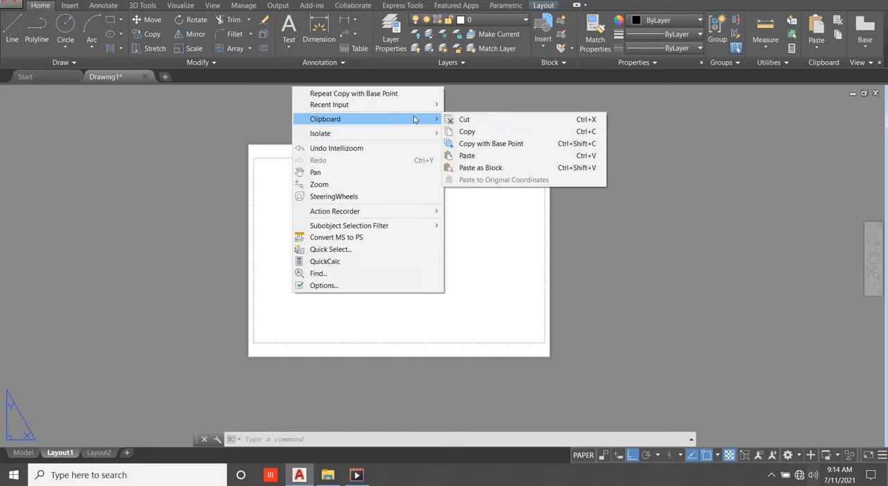
click(477, 156)
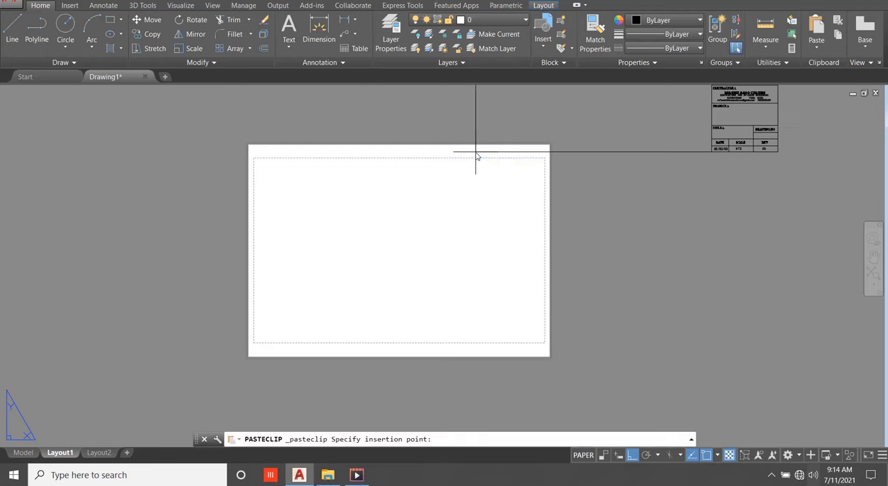
click(248, 356)
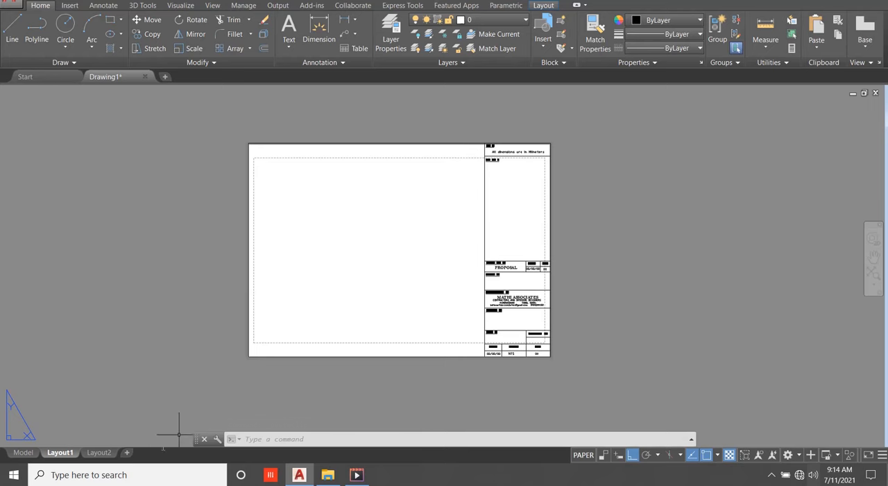
Open Layout2, dismiss its page setup, and delete the default viewport from the paper.
click(98, 452)
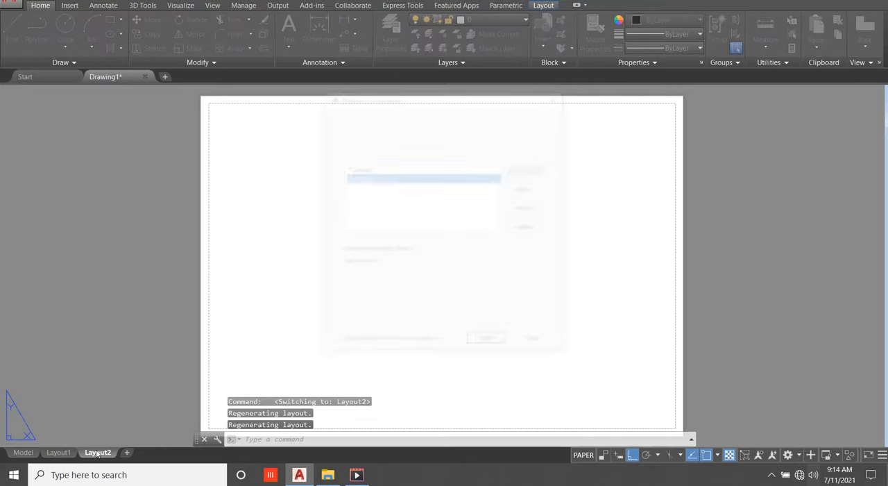
click(477, 344)
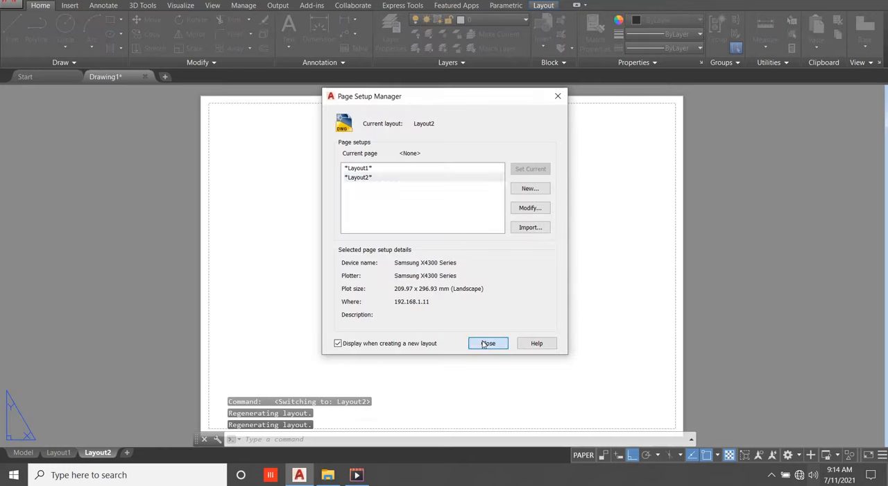
scroll(415, 222, down, 2)
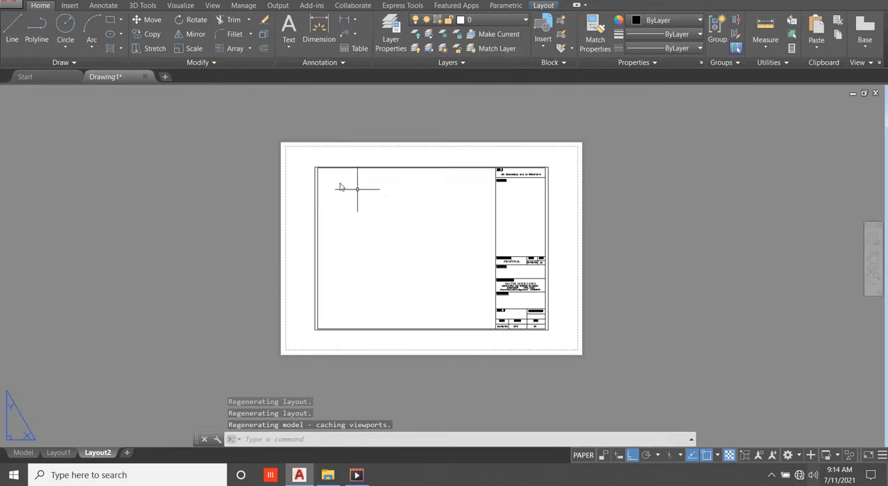
scroll(337, 185, up, 4)
scroll(478, 141, down, 4)
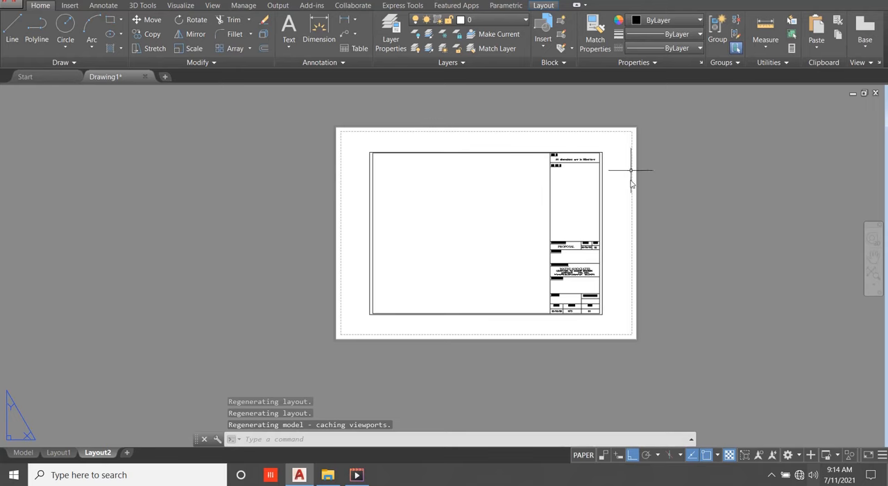
scroll(368, 154, up, 4)
click(371, 159)
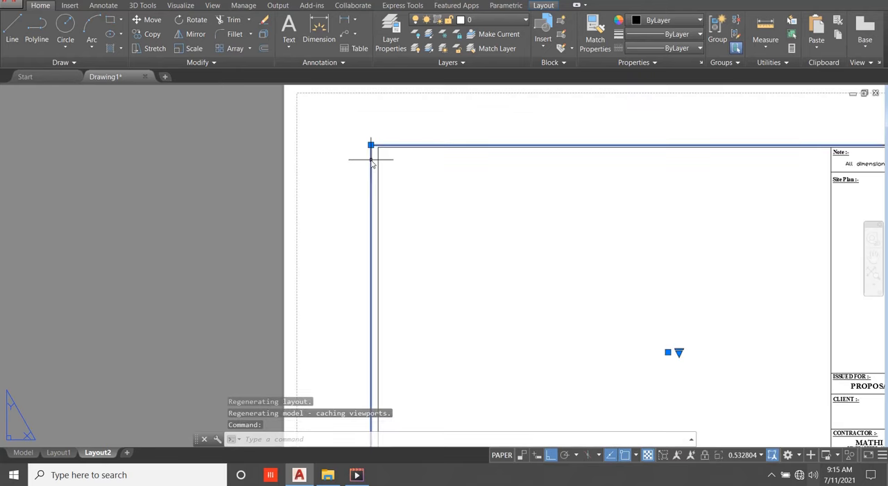
key(Delete)
scroll(368, 163, down, 5)
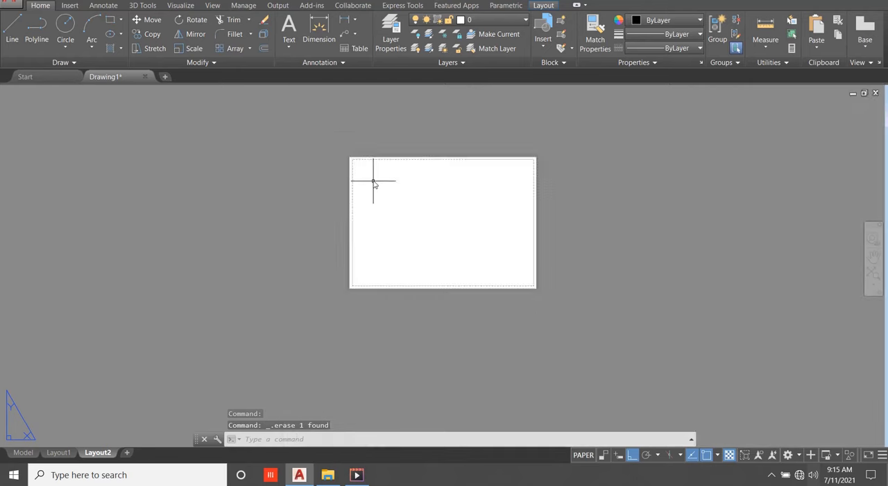
Modify Layout2's page setup to use None as the printer/plotter.
scroll(373, 178, up, 2)
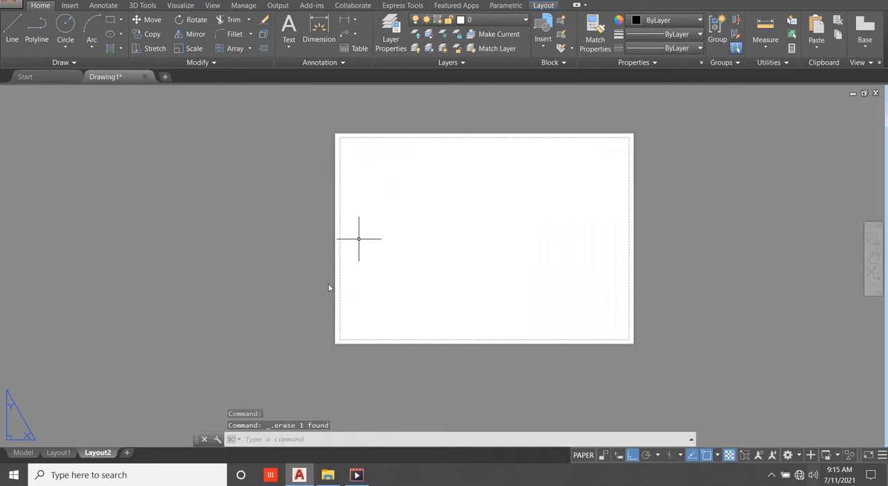
right_click(98, 453)
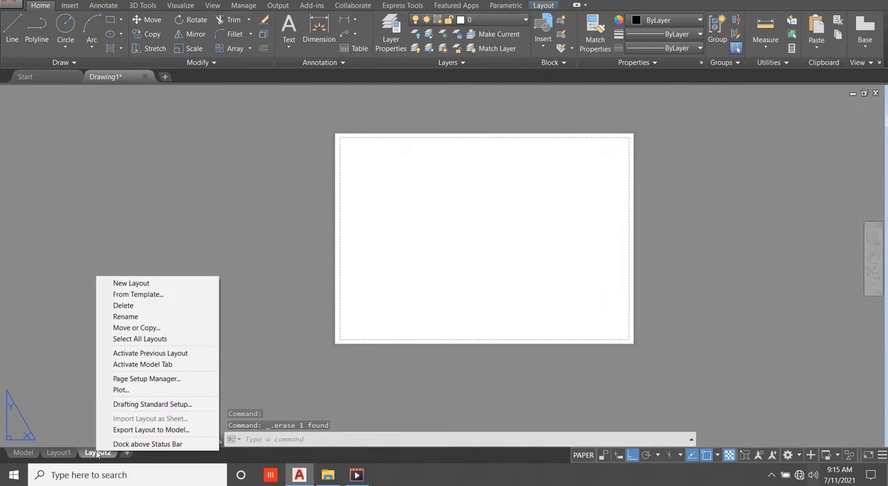
click(141, 379)
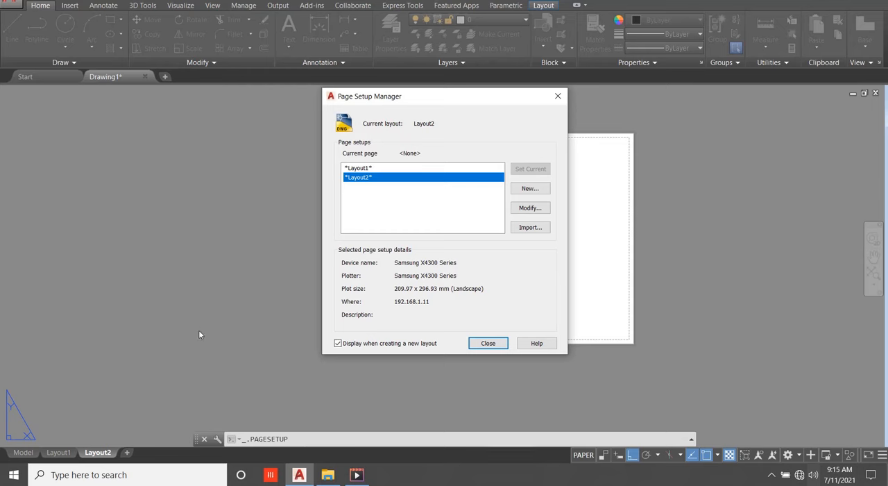
click(528, 209)
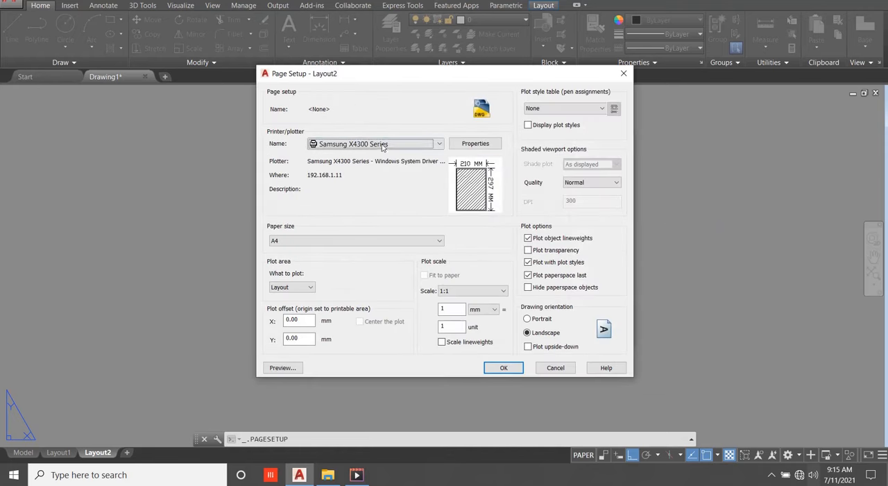
click(382, 144)
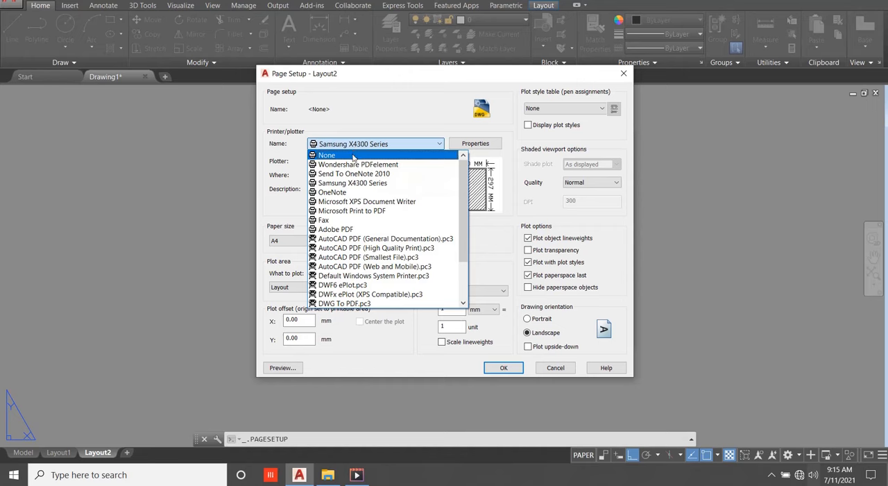
click(353, 156)
Set Layout2's paper size to ISO A2 (420.00 x 594.00 MM) and apply the page setup.
click(317, 242)
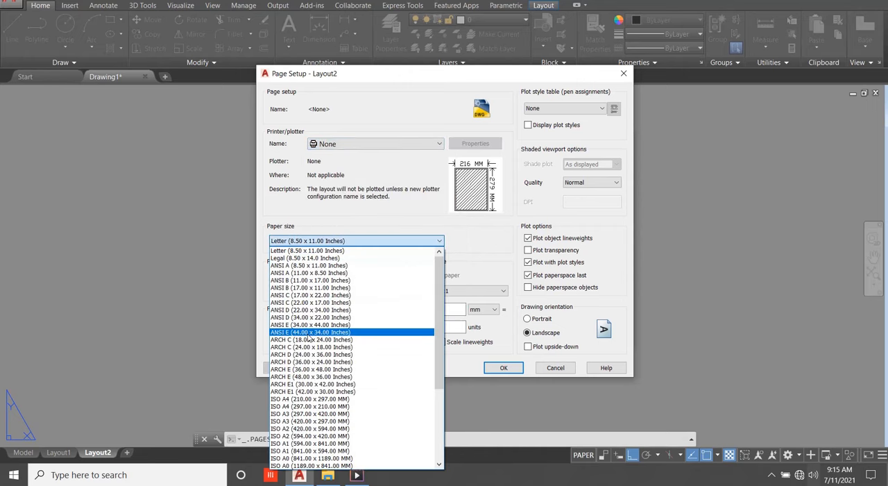
scroll(309, 337, down, 3)
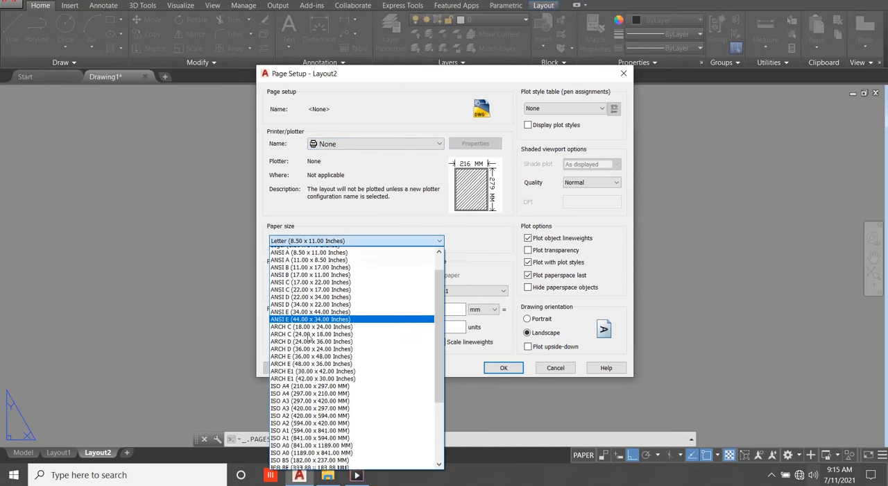
scroll(310, 336, down, 1)
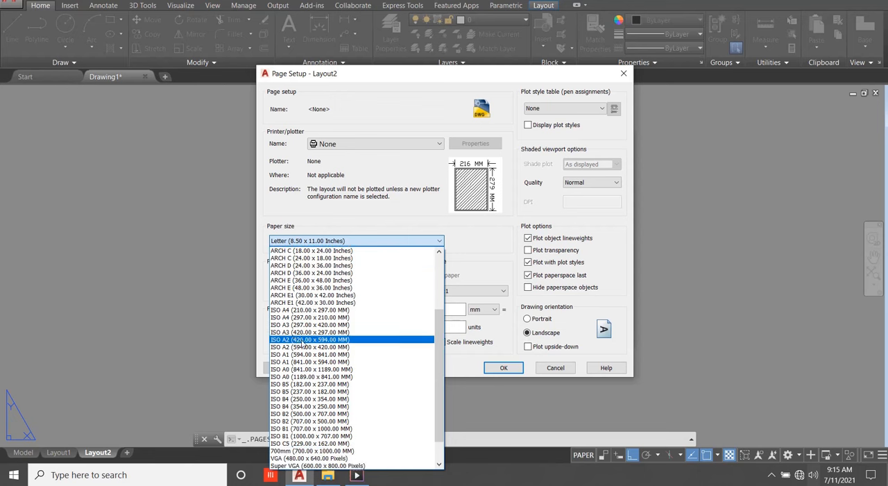
click(310, 339)
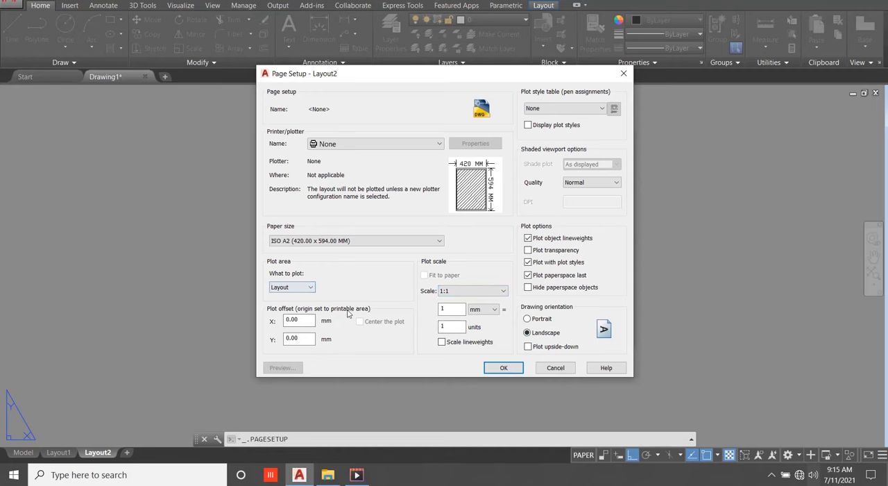
click(502, 368)
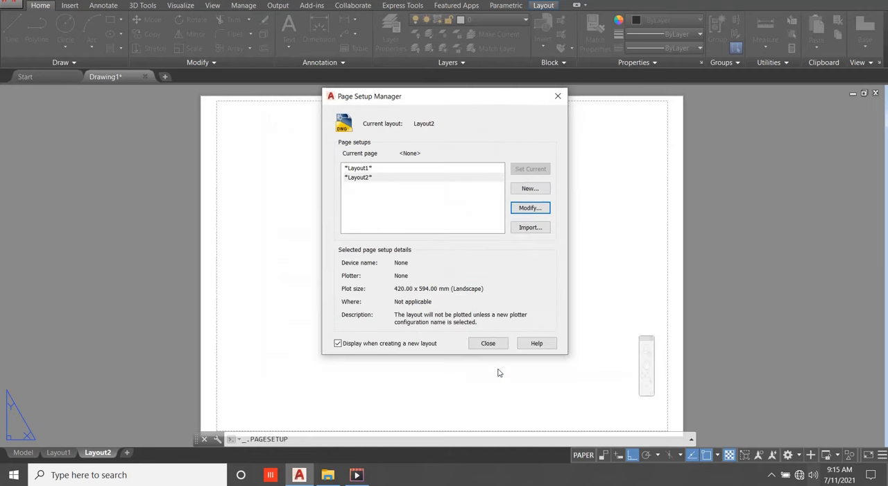
click(487, 343)
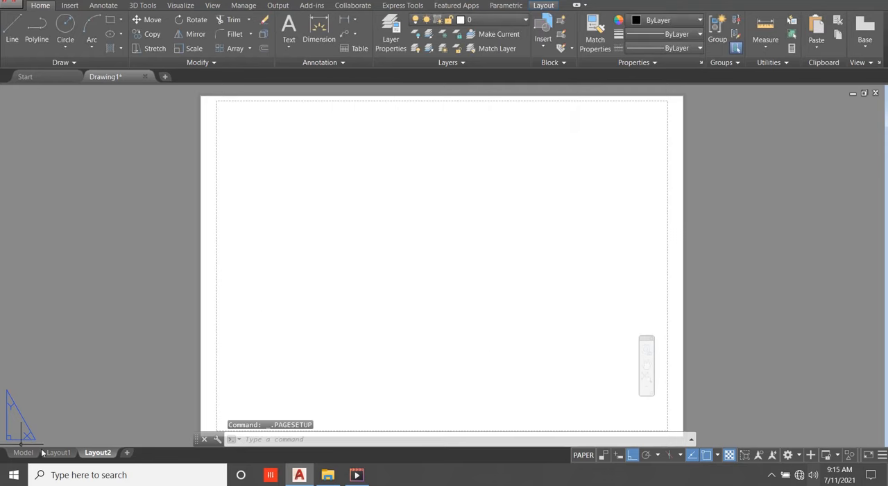
Paste the copied title block sheet into Layout2 at the lower-left corner of the printable area.
scroll(280, 289, down, 2)
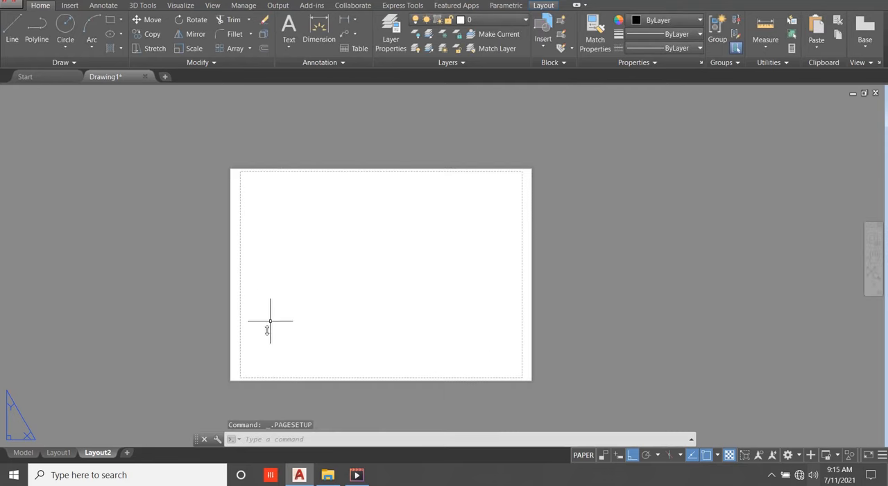
right_click(250, 362)
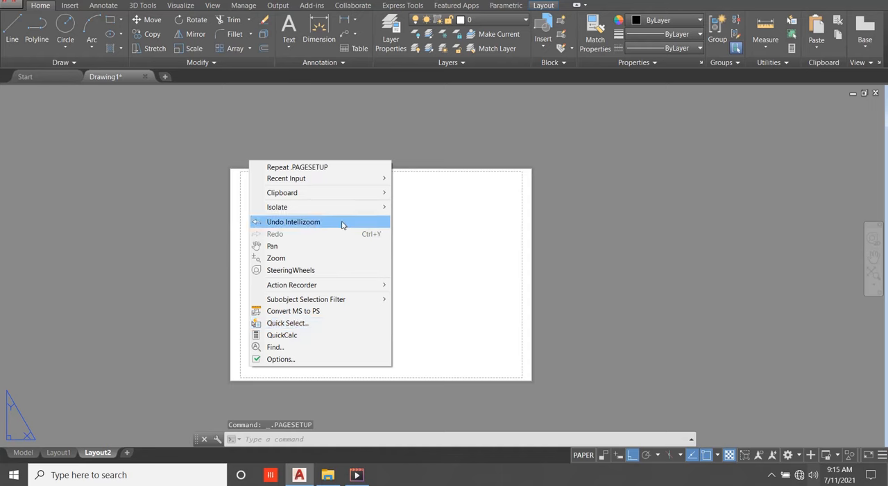
mouse_move(377, 197)
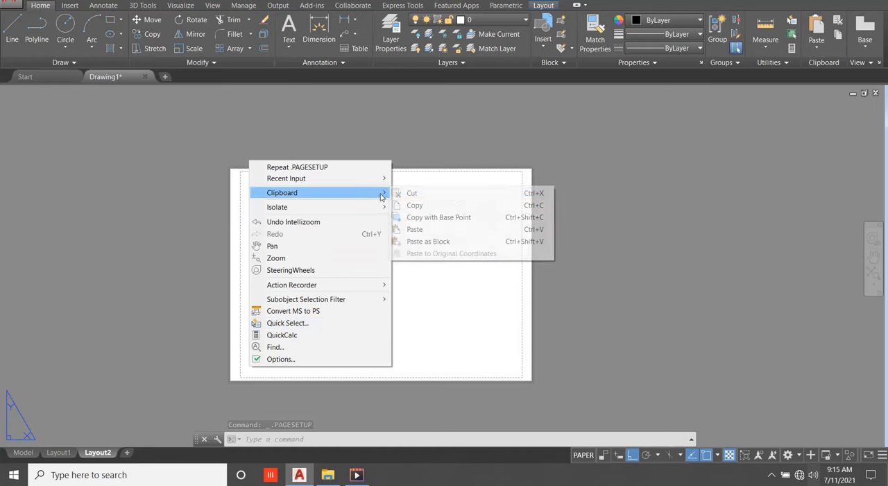
click(435, 228)
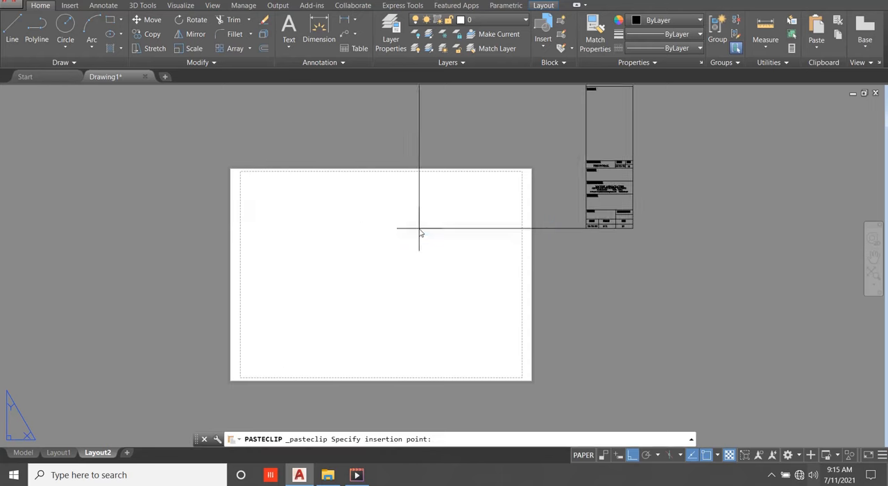
click(242, 379)
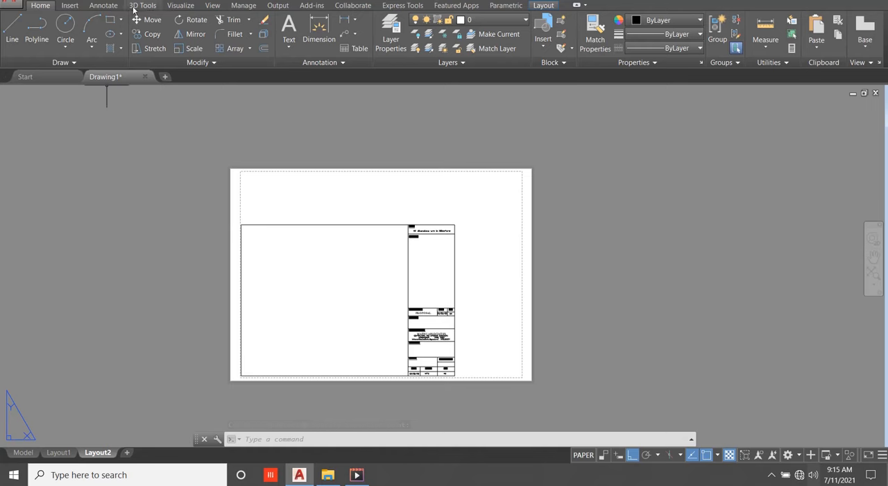
Stretch the pasted sheet's right side and top edge outward to fill the printable area of Layout2's A2 paper.
click(155, 49)
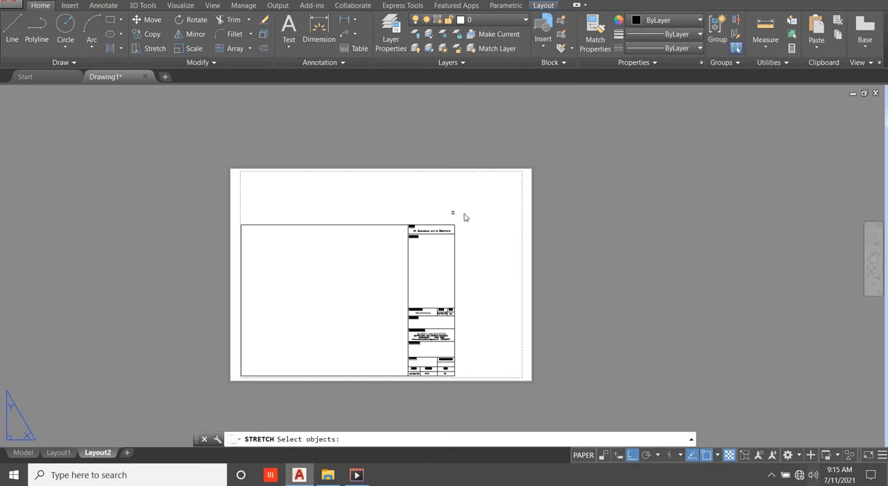
scroll(480, 144, down, 2)
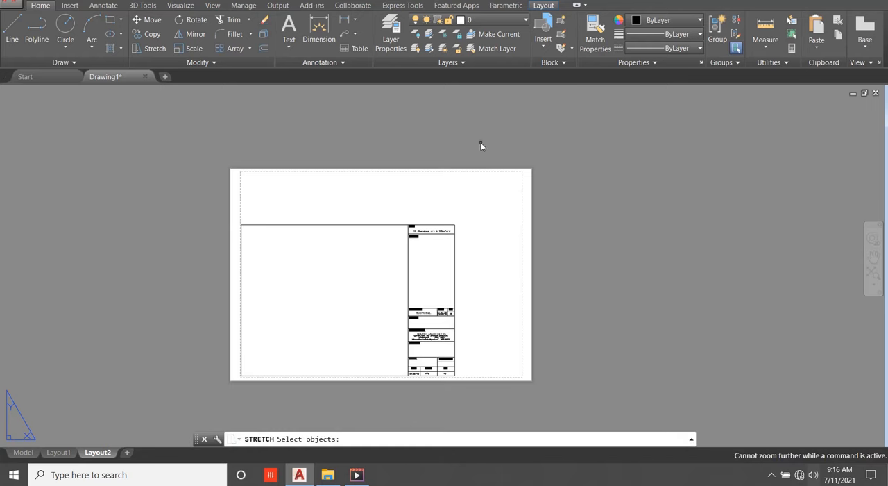
click(483, 190)
click(395, 390)
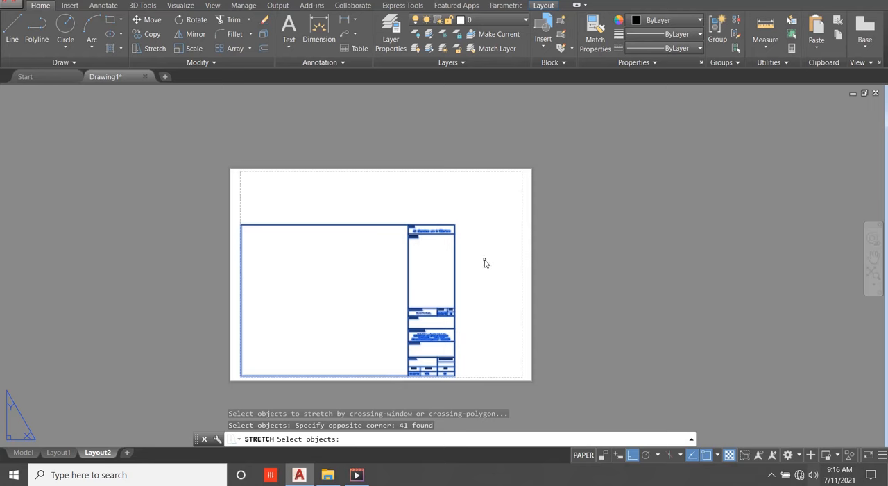
key(Return)
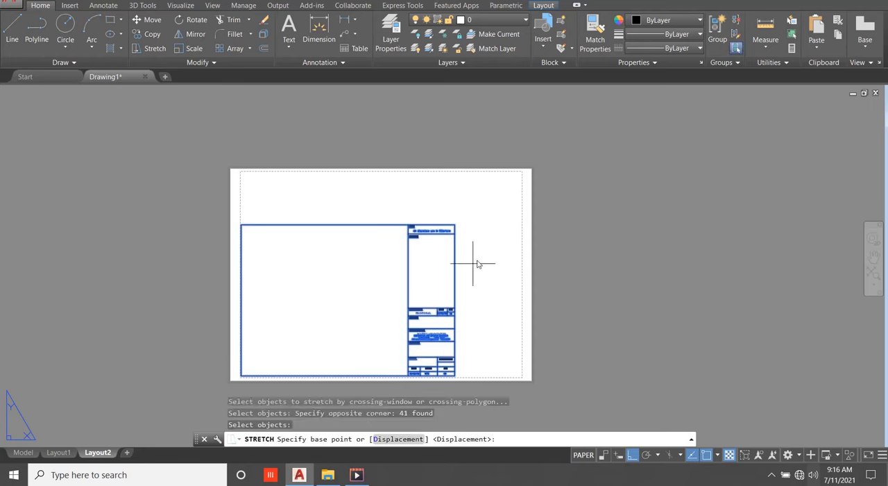
click(454, 299)
click(378, 175)
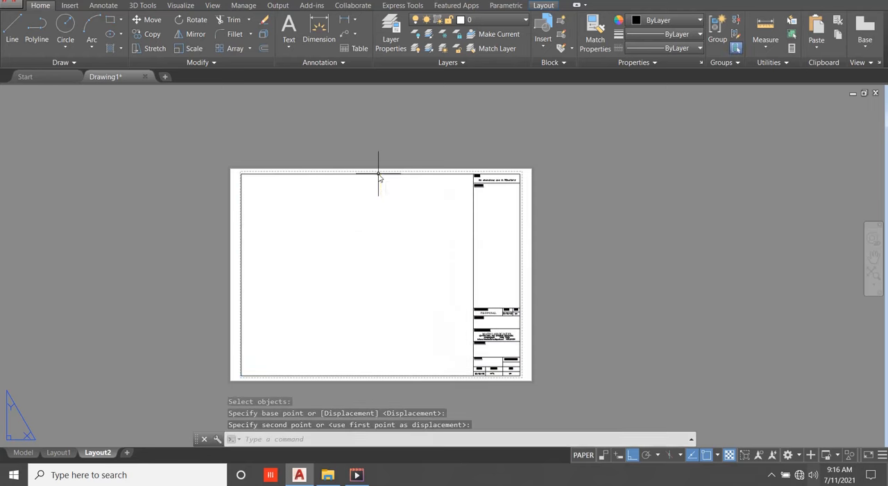
scroll(476, 235, down, 2)
scroll(421, 262, up, 4)
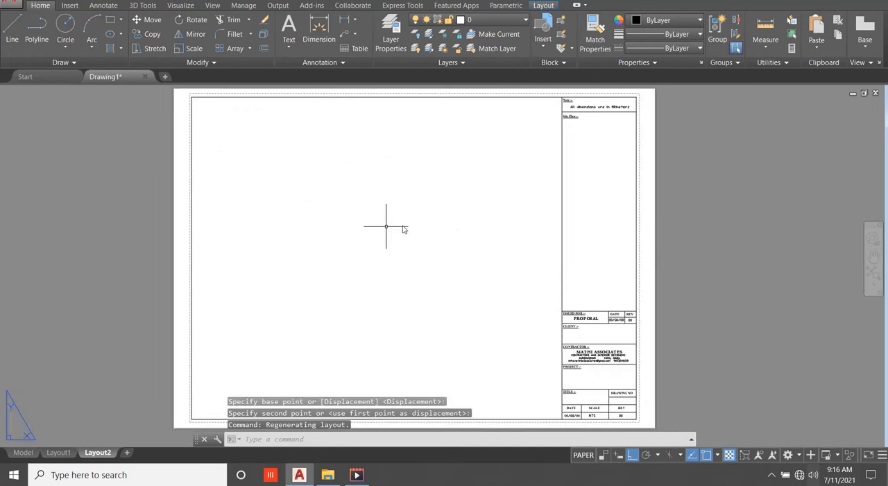
scroll(410, 223, down, 4)
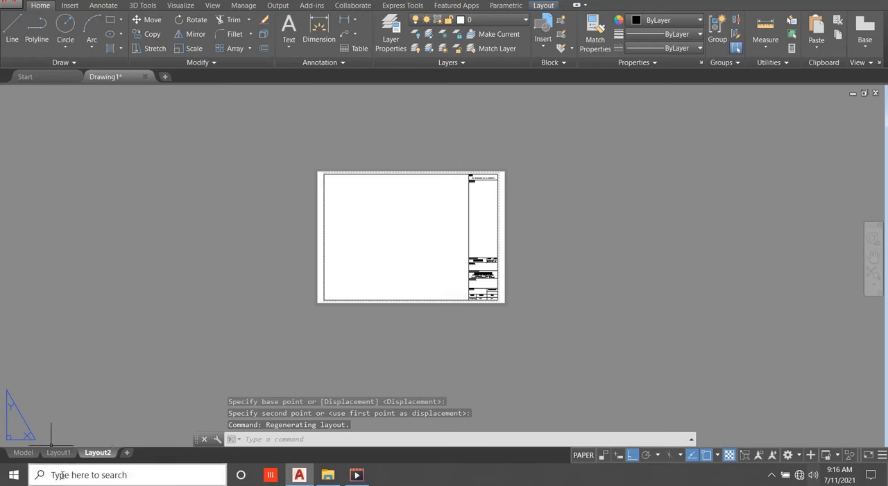
Create a rectangular viewport in Layout1 that covers most of the empty drawing area beside the title block.
click(61, 453)
click(213, 6)
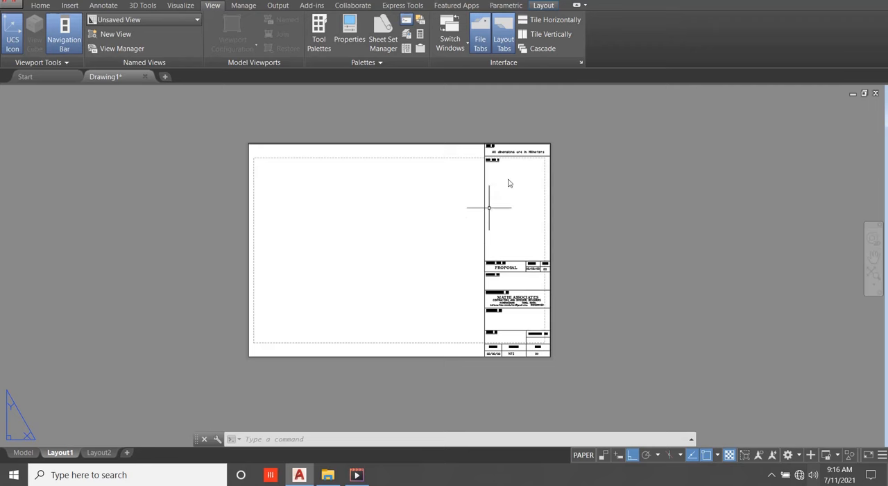
click(546, 6)
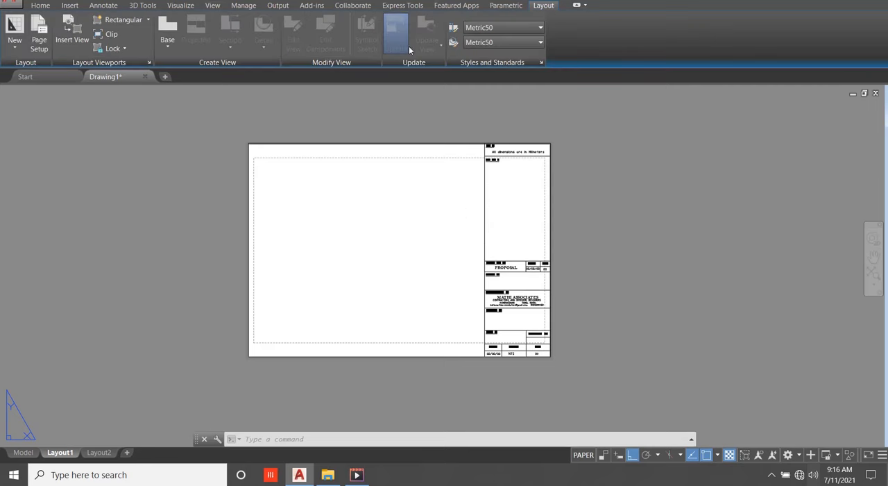
click(119, 23)
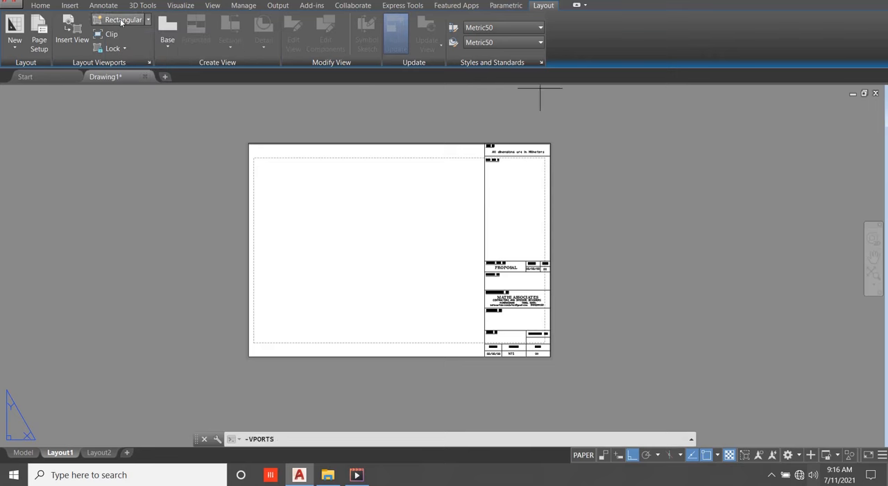
click(263, 160)
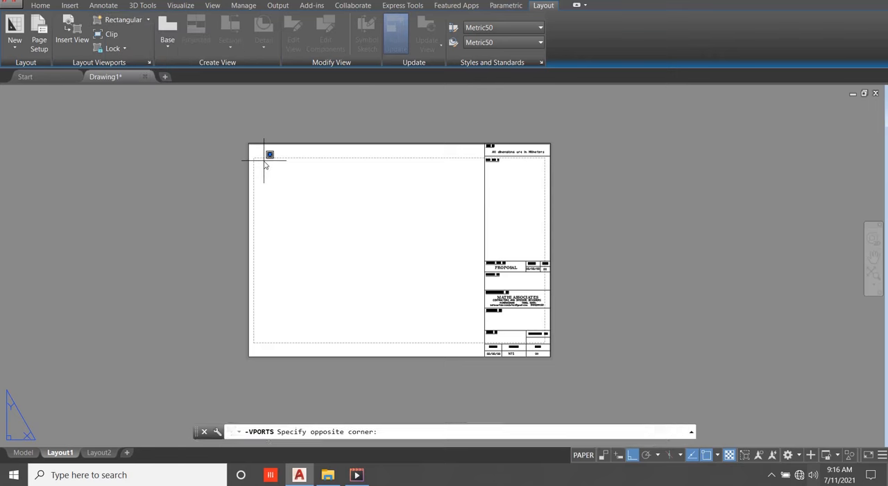
click(471, 331)
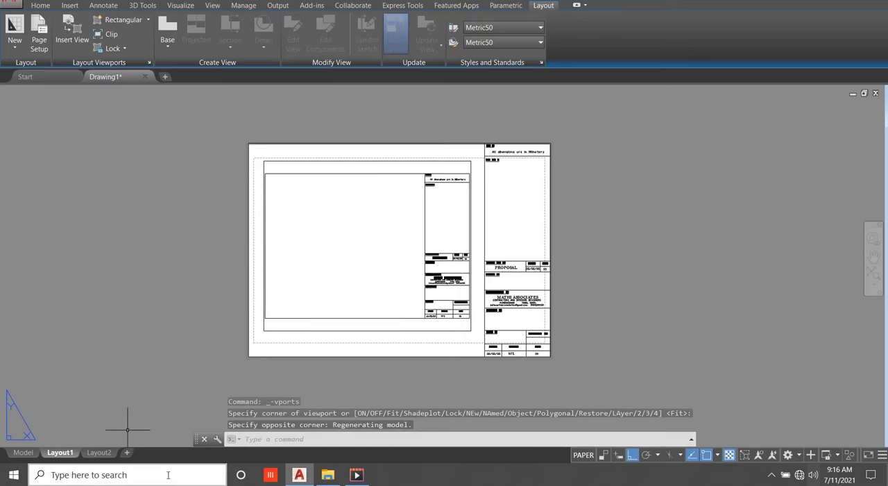
Create a rectangular viewport in Layout2 that covers most of the empty drawing area beside the title block.
click(99, 452)
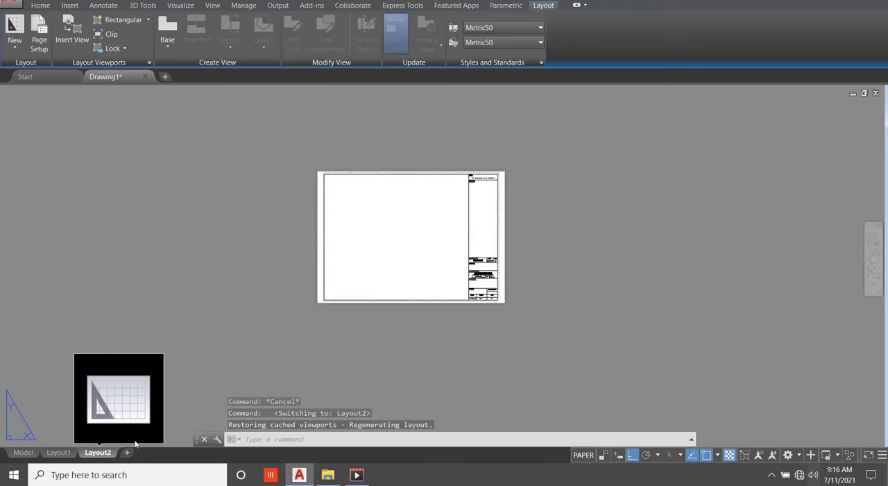
click(124, 21)
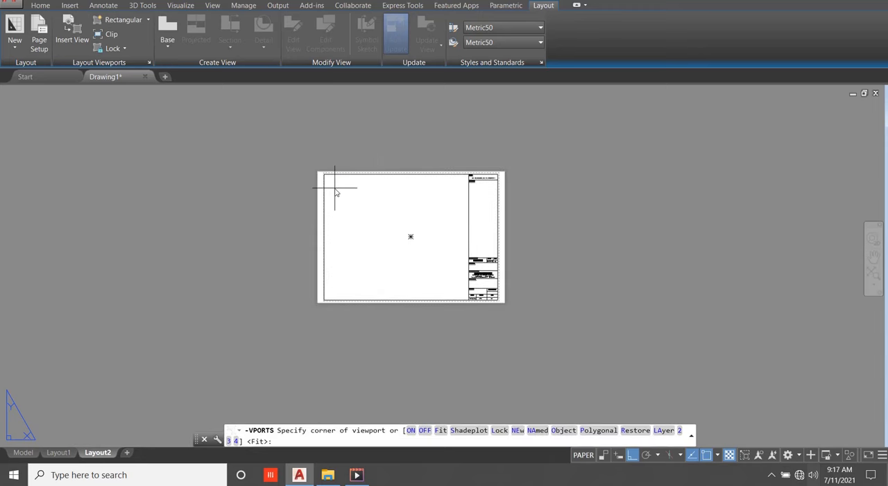
click(333, 183)
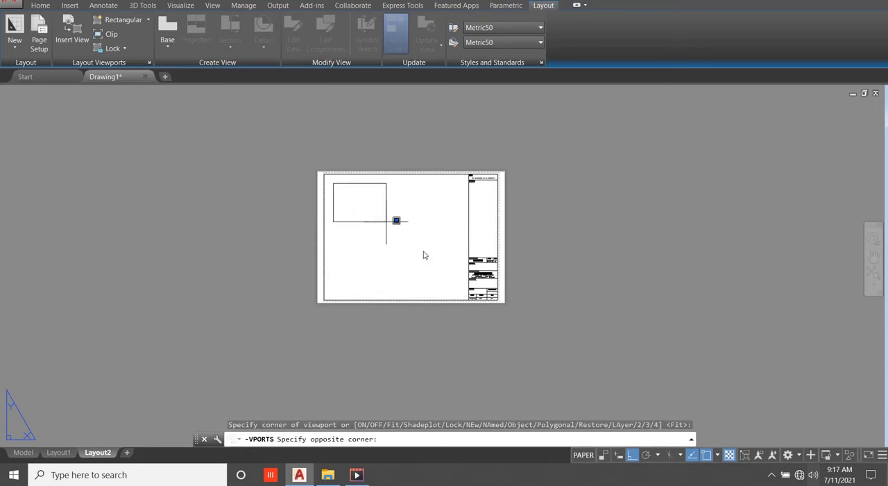
click(458, 290)
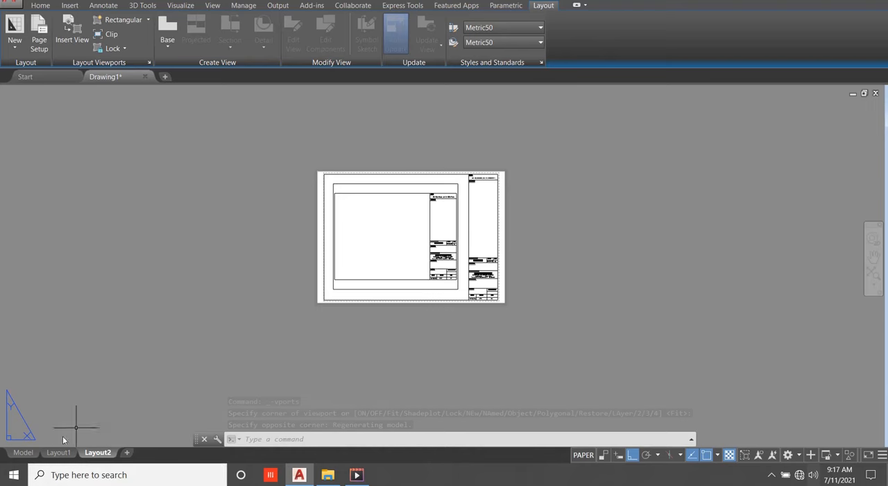
Return to model space and examine the title block sheet, the available object colours and the drawing's layers.
click(22, 452)
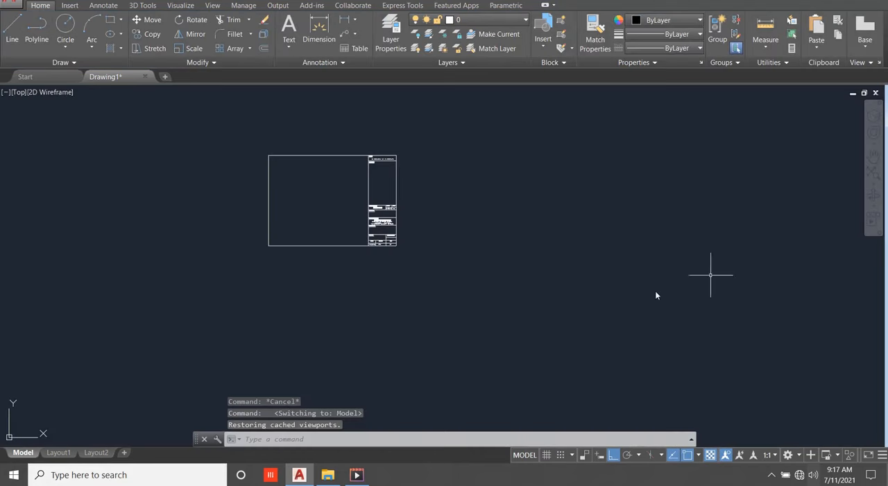
scroll(523, 273, down, 2)
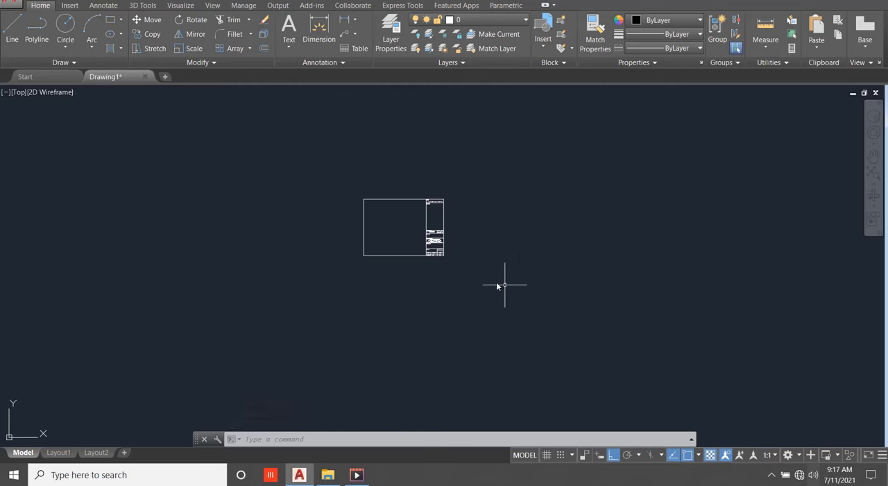
scroll(409, 233, up, 5)
scroll(394, 219, up, 3)
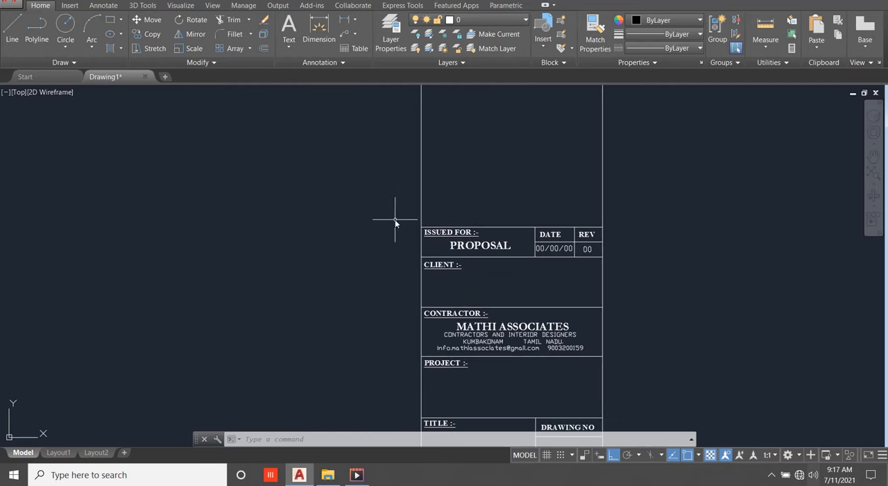
scroll(573, 282, down, 3)
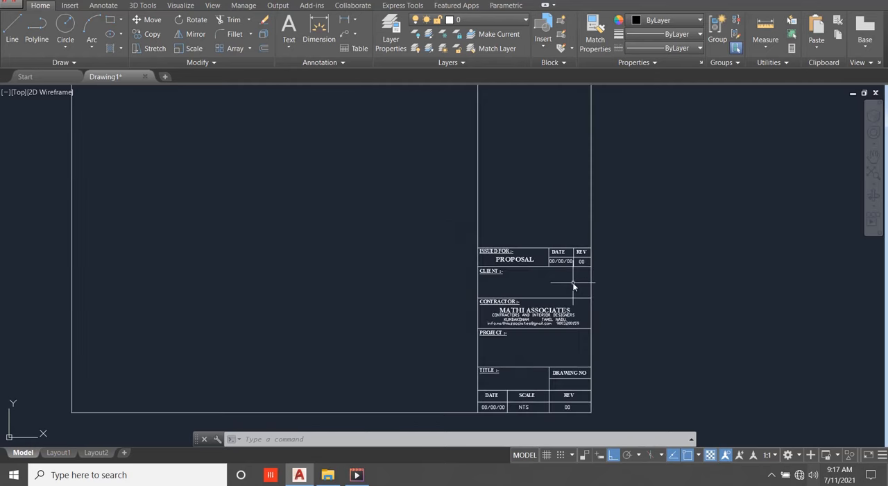
click(692, 23)
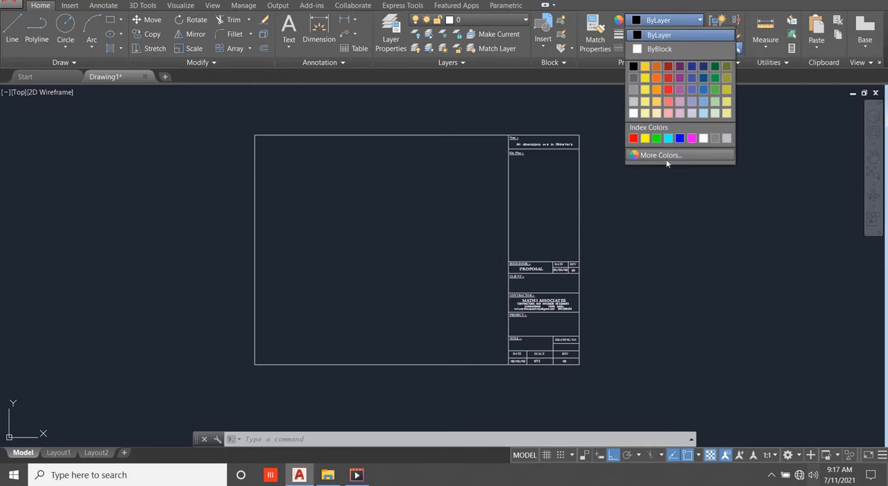
click(627, 201)
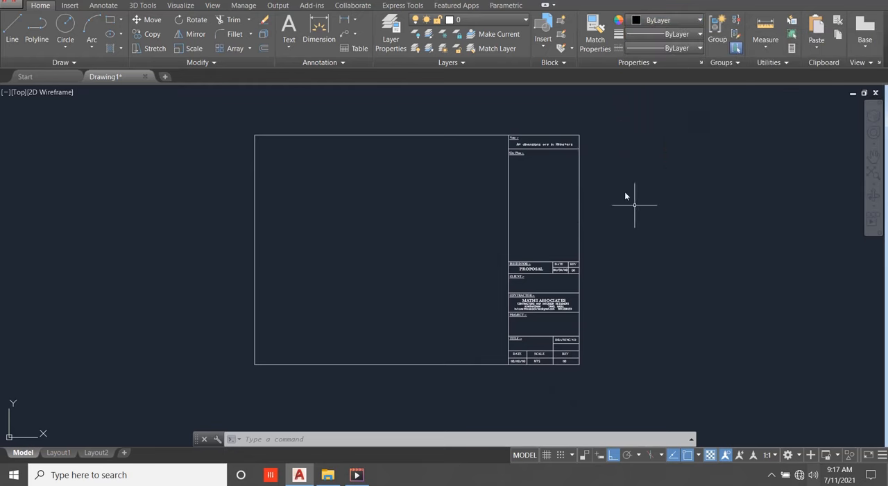
click(496, 19)
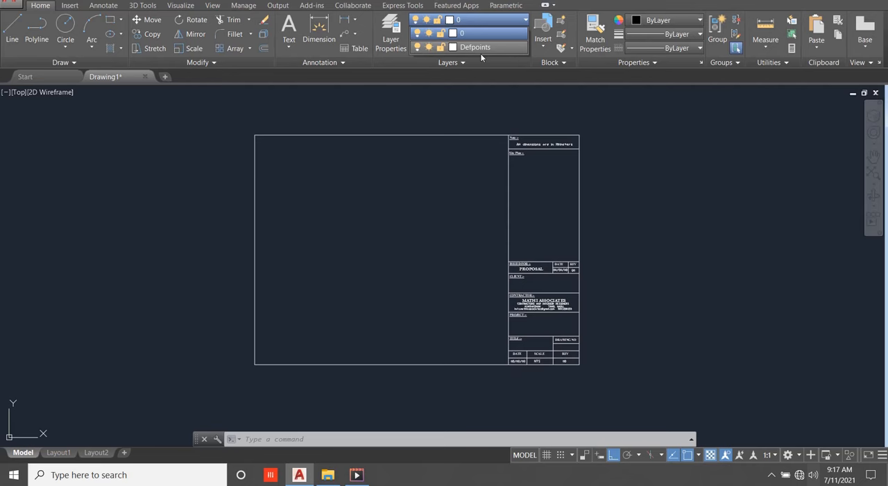
click(612, 106)
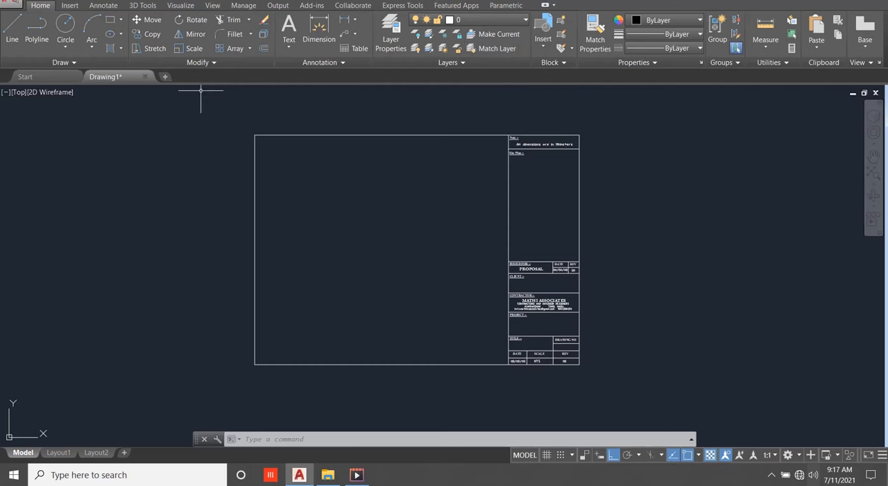
Save the drawing to the Desktop as an AutoCAD 2018 DWG file named TITLE BOX.
click(11, 4)
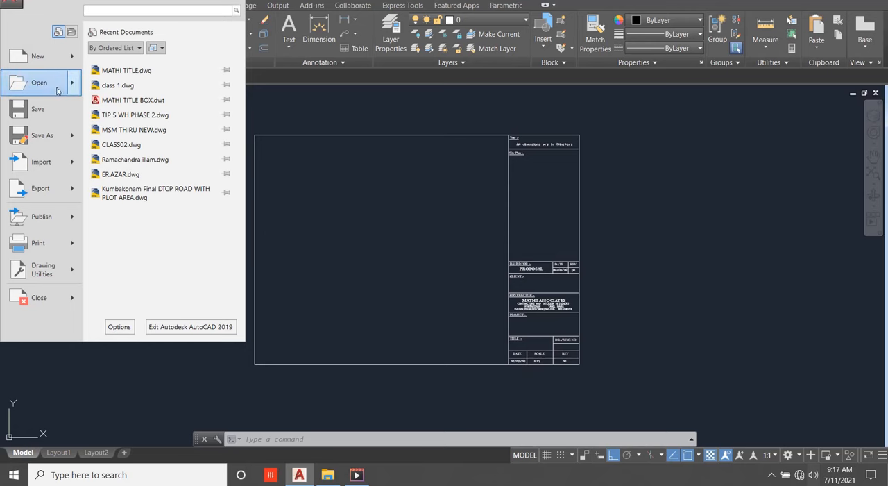
mouse_move(52, 133)
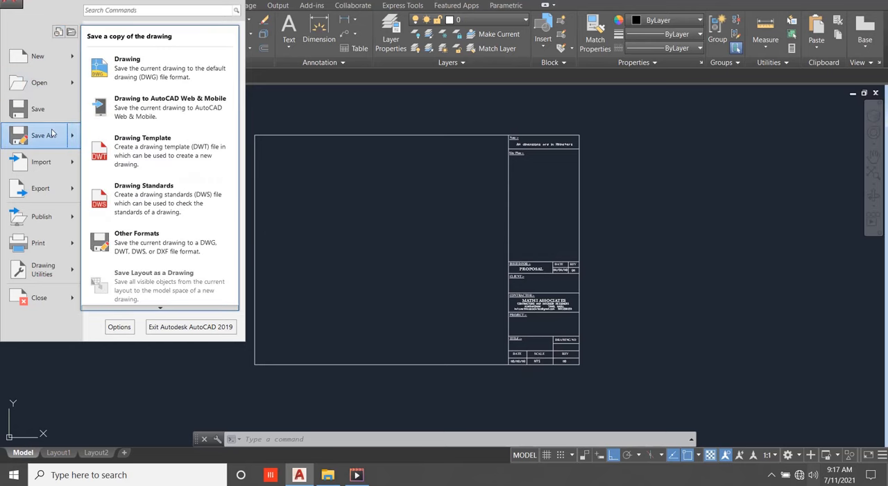
click(186, 61)
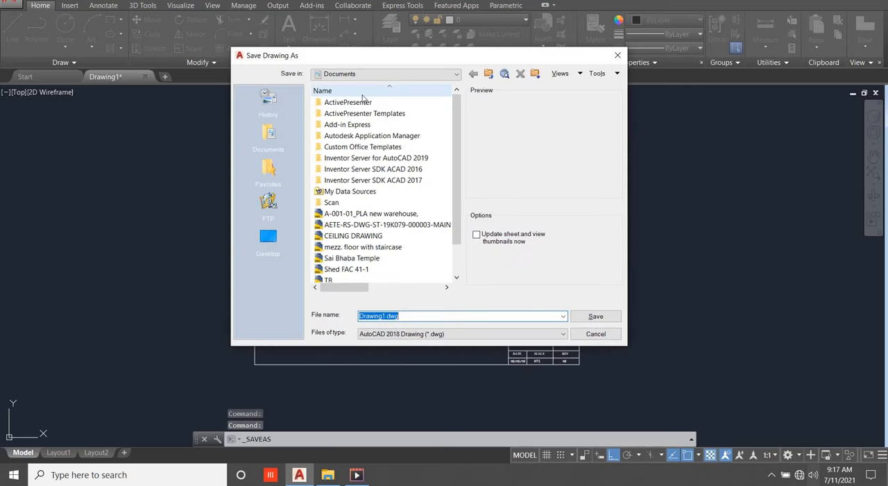
click(415, 74)
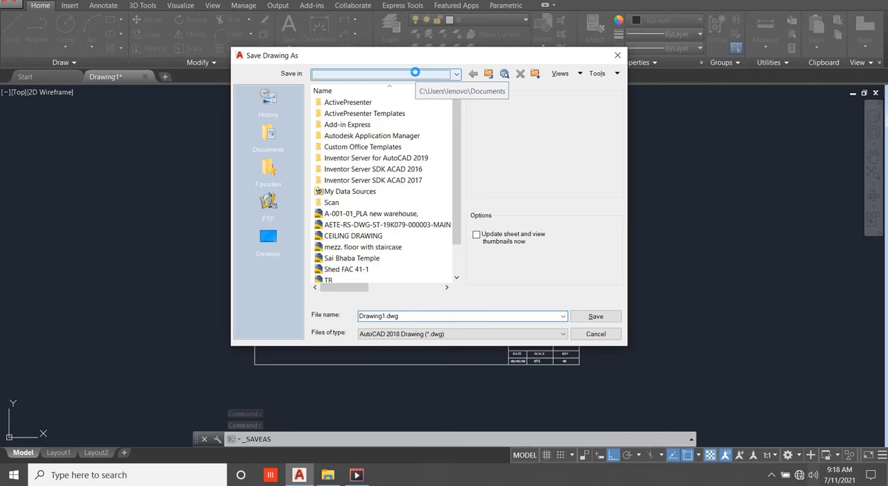
click(392, 86)
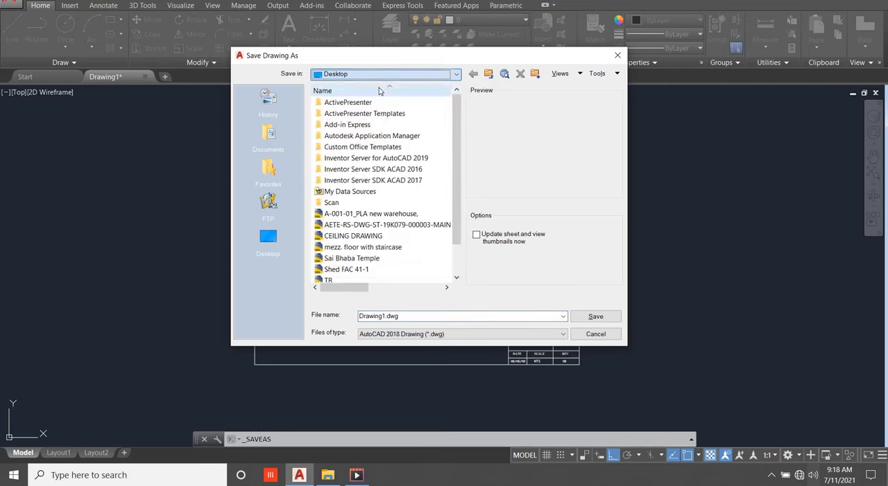
click(418, 316)
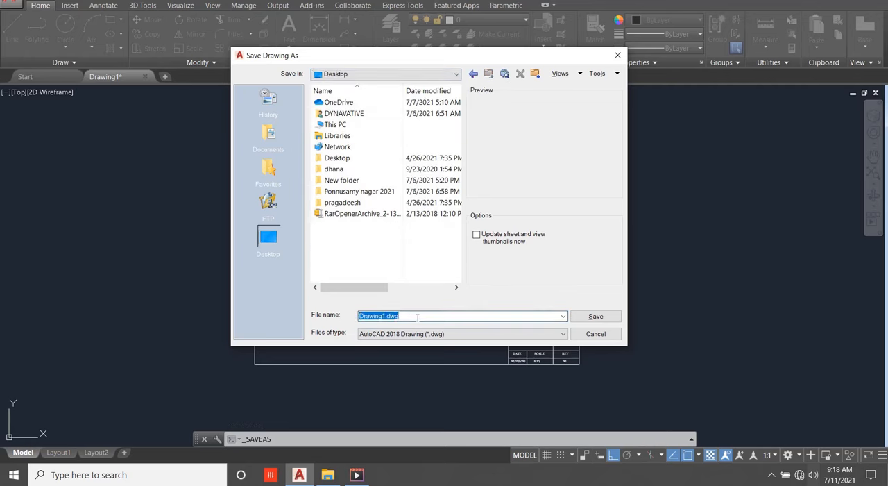
text(TITLE BOX)
click(601, 317)
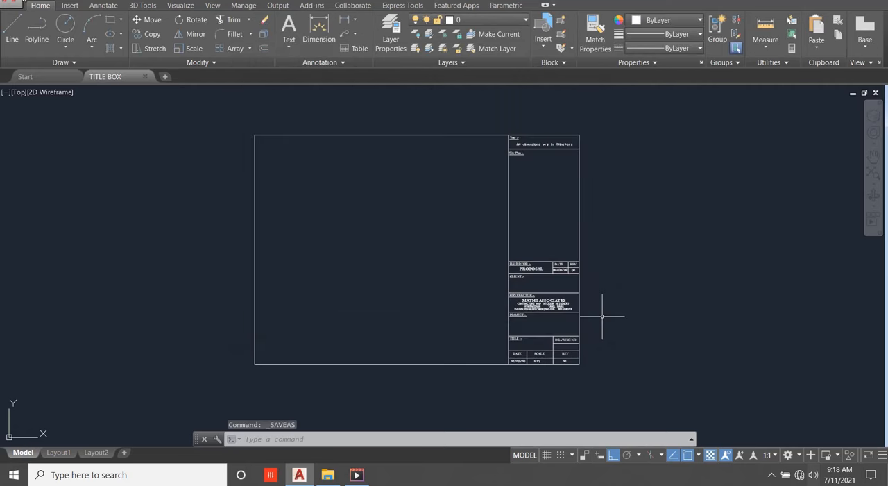
Save the drawing as a template named TITLE BOX MATHI.dwt in the Template folder, entering a description in the template options.
click(17, 2)
click(42, 135)
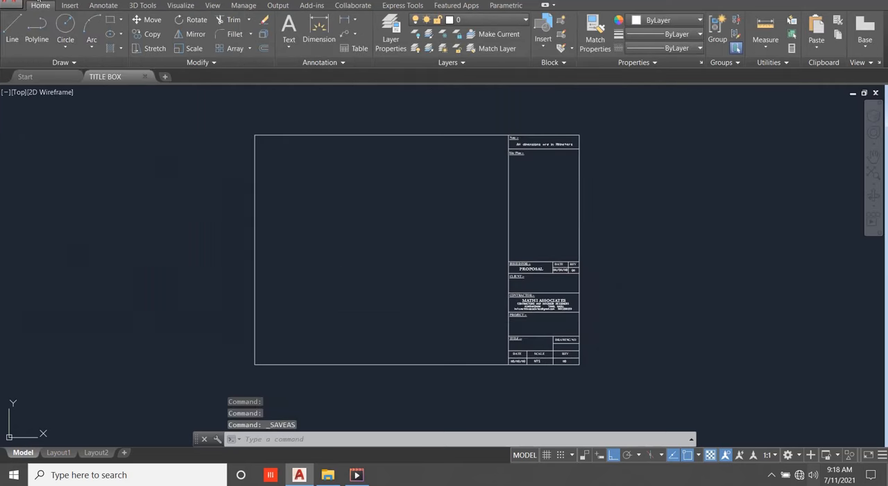
click(18, 2)
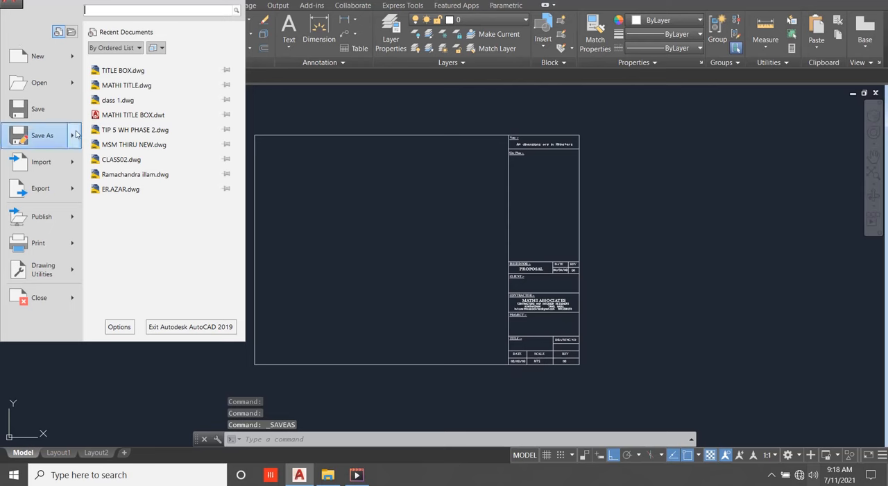
mouse_move(75, 134)
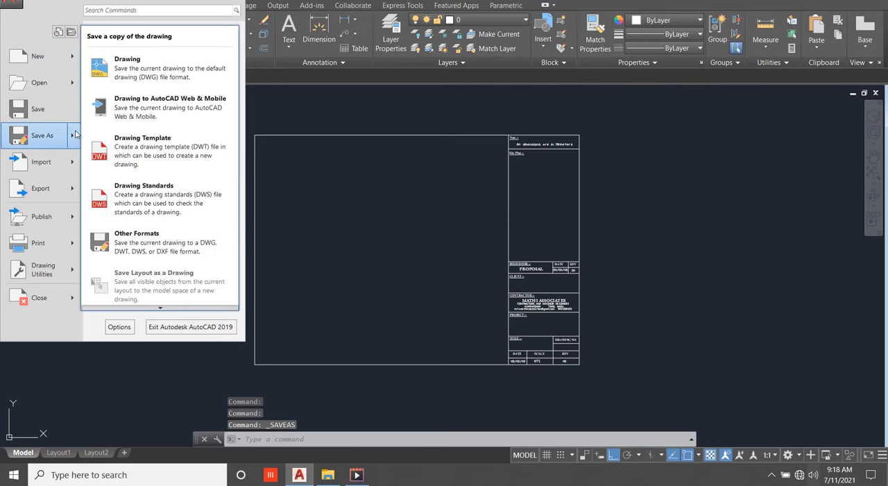
click(155, 146)
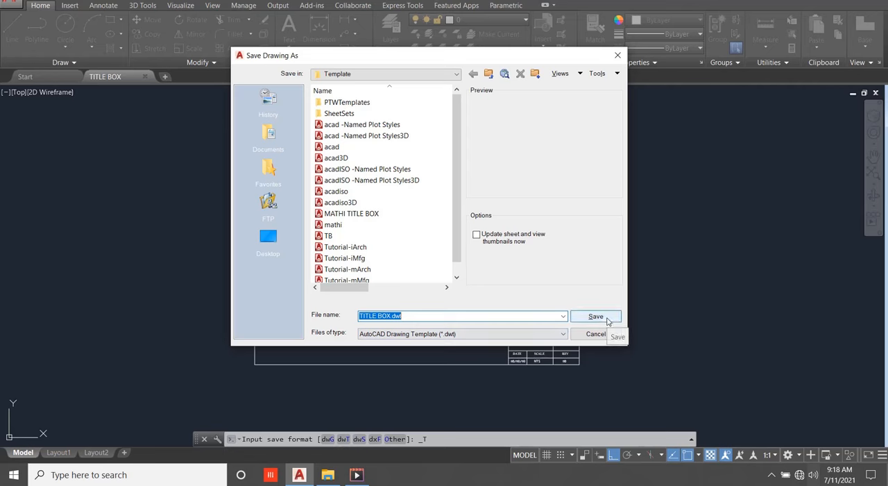
click(392, 315)
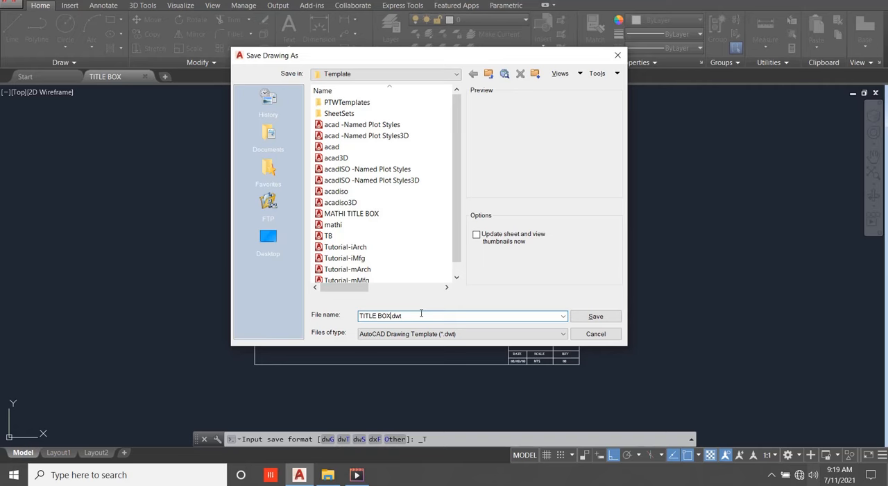
text(MATHI)
click(603, 317)
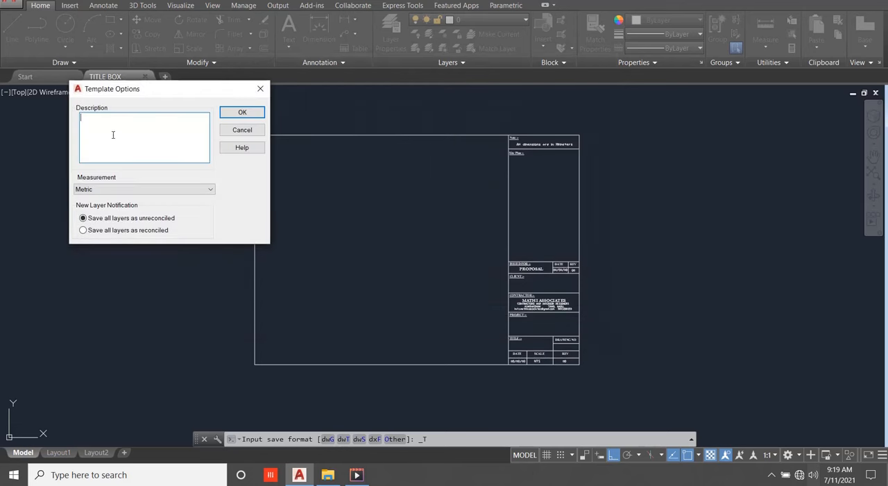
text(A3,A2)
click(241, 113)
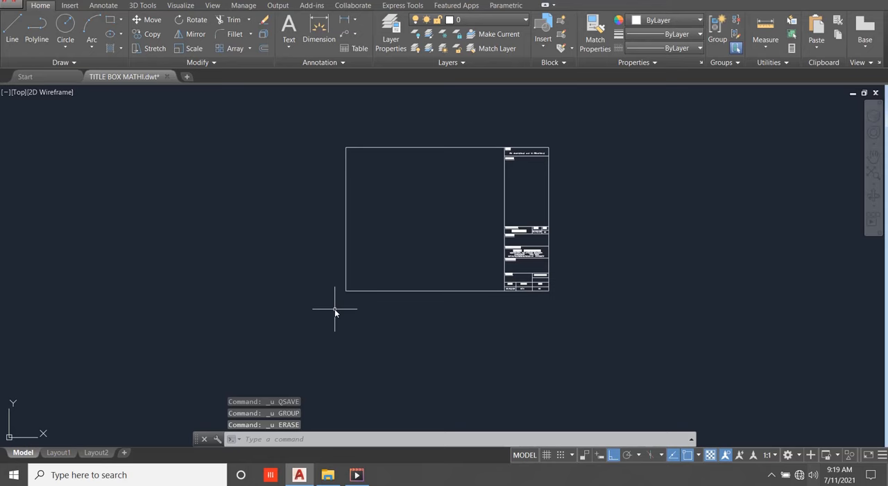
scroll(485, 201, up, 5)
scroll(416, 203, down, 5)
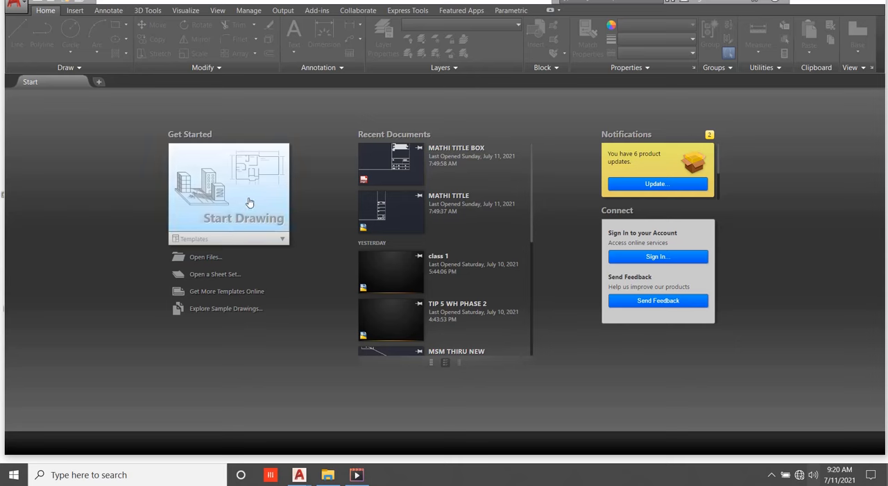
Expand the list of templates for starting a drawing and locate TITLE BOX MATHI.dwt.
click(227, 239)
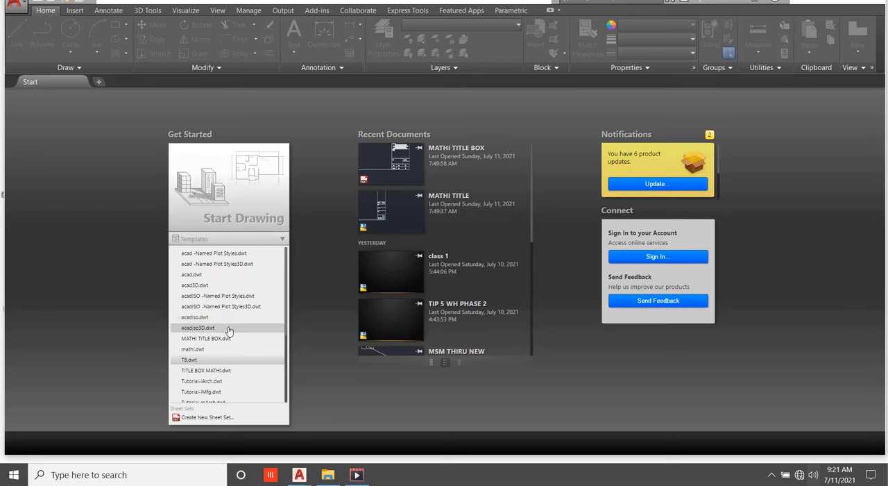
scroll(222, 329, down, 2)
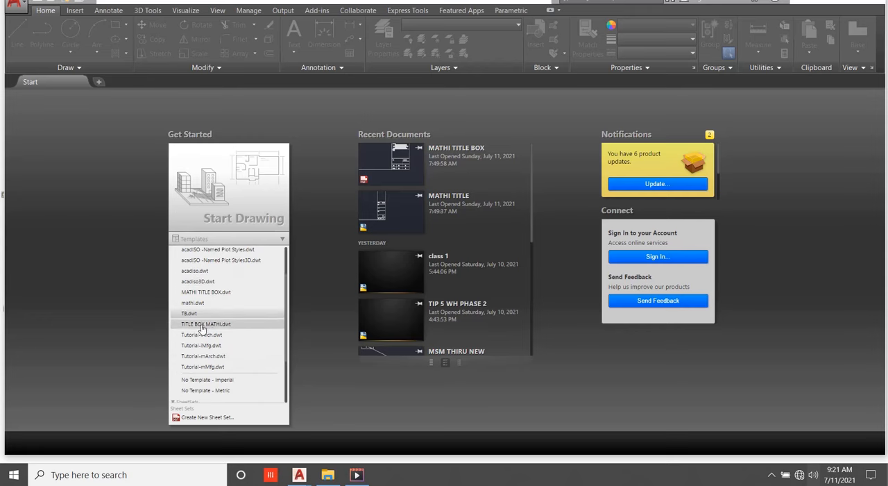